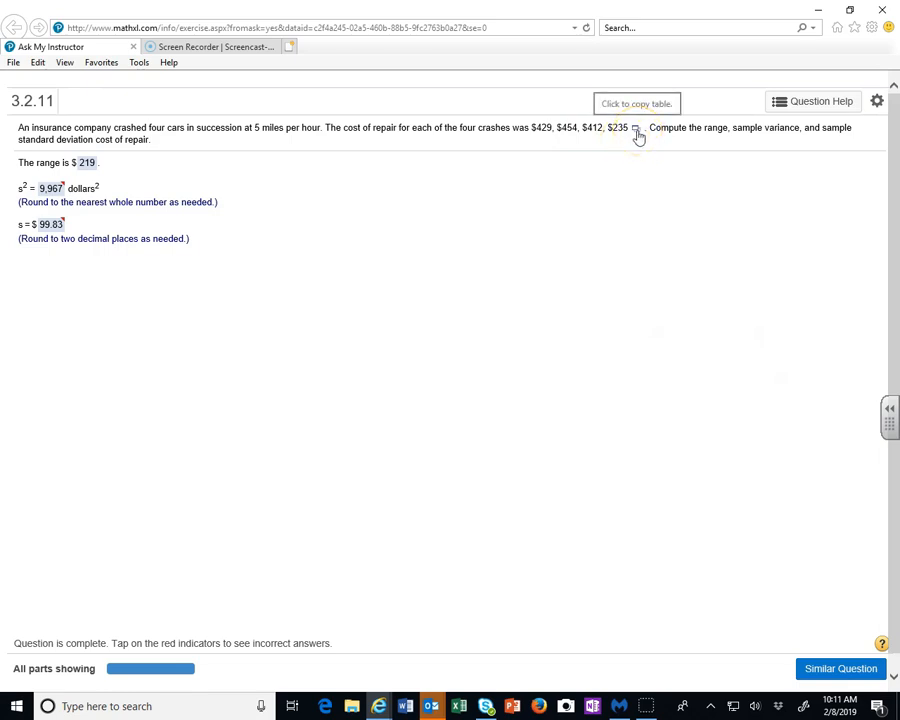
Open the repair-cost data table from the exercise in Excel and enable editing of the workbook
{"action": "left_click", "coordinate": [636, 130]}
{"action": "left_click", "coordinate": [656, 147]}
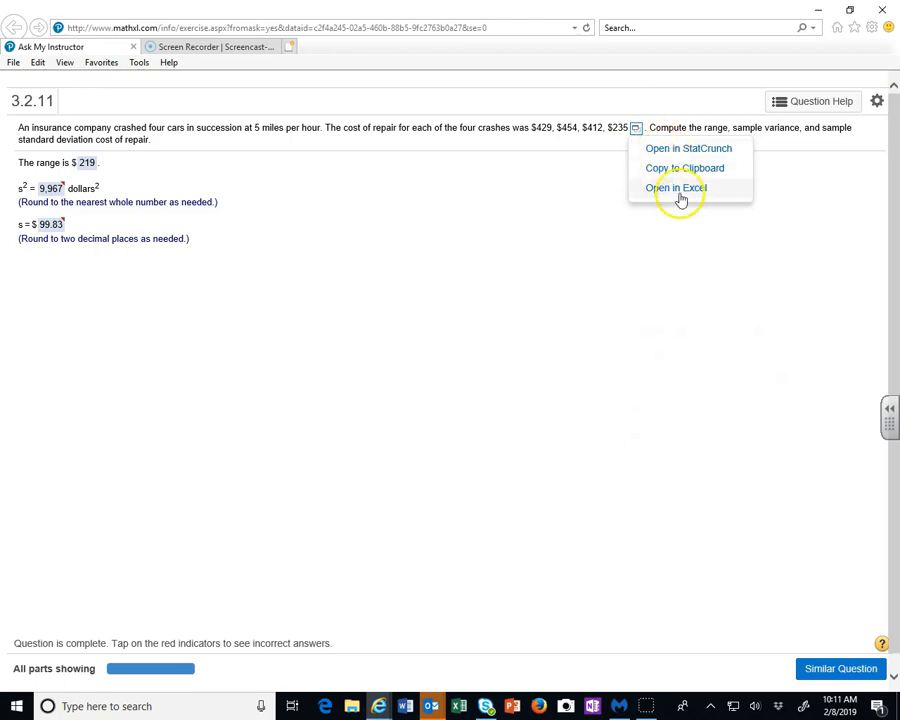
{"action": "left_click", "coordinate": [677, 189]}
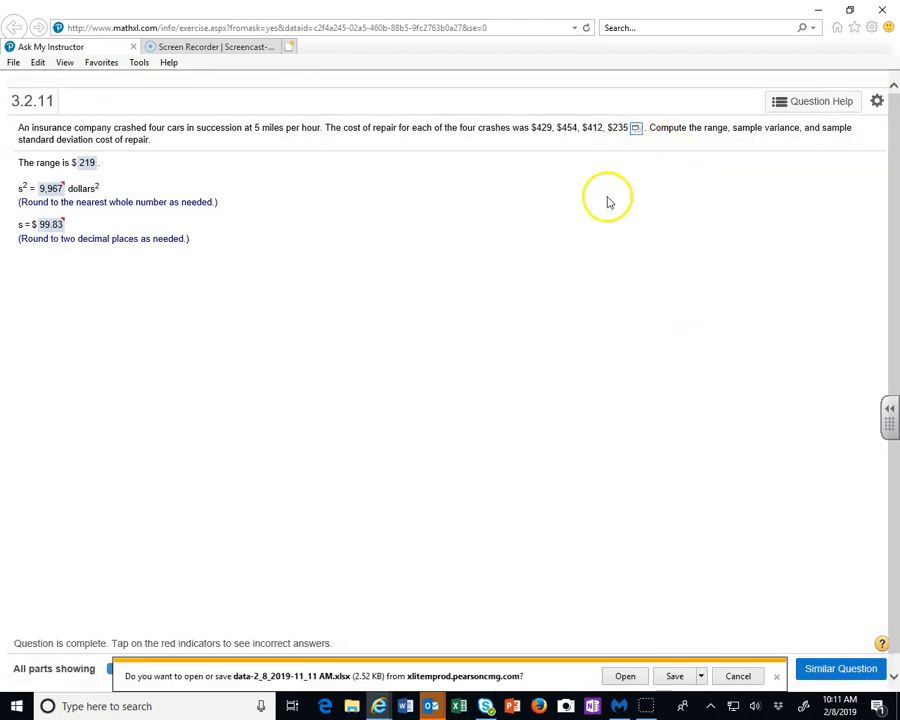
{"action": "left_click", "coordinate": [625, 675]}
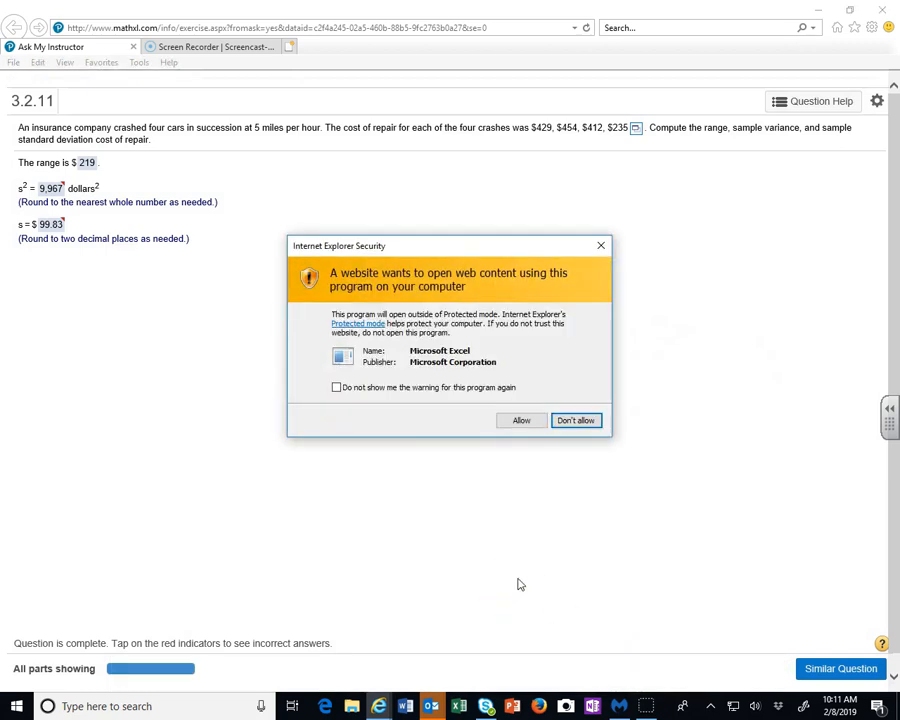
{"action": "left_click", "coordinate": [521, 420]}
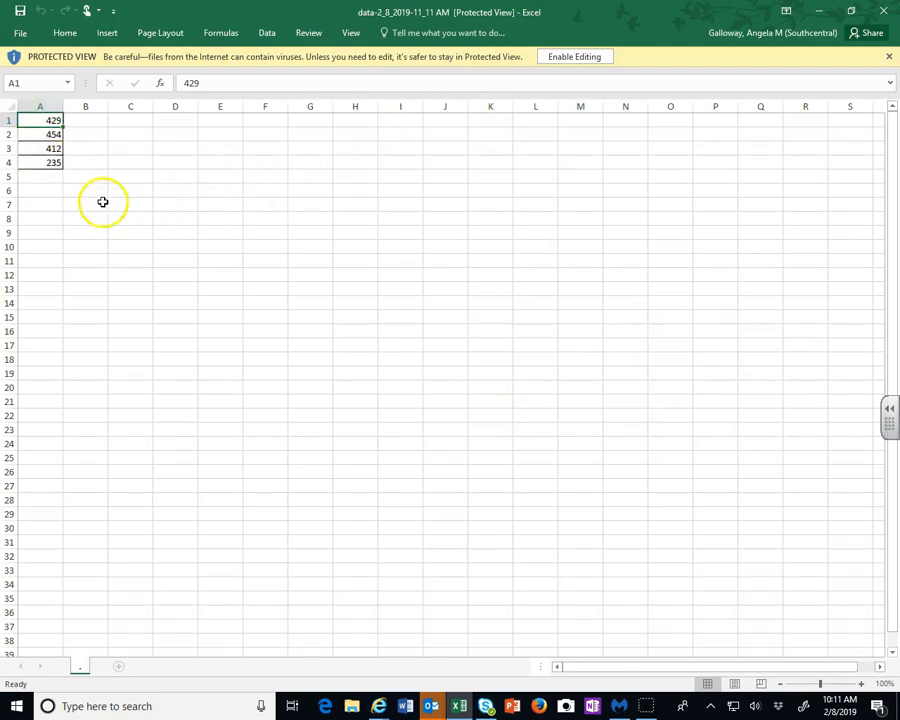
{"action": "left_click", "coordinate": [558, 58]}
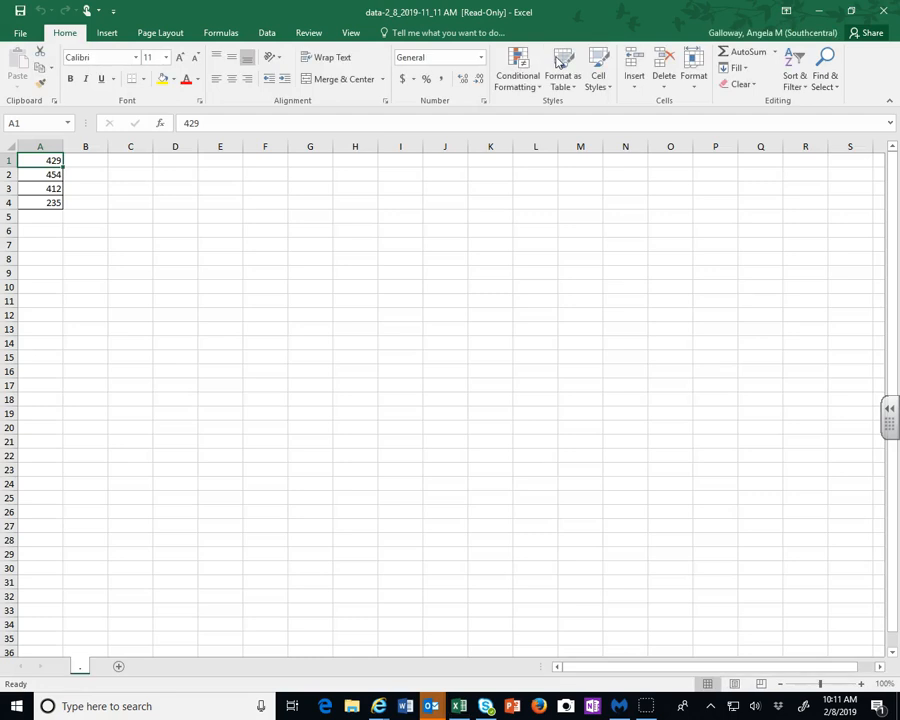
{"action": "left_click", "coordinate": [132, 220]}
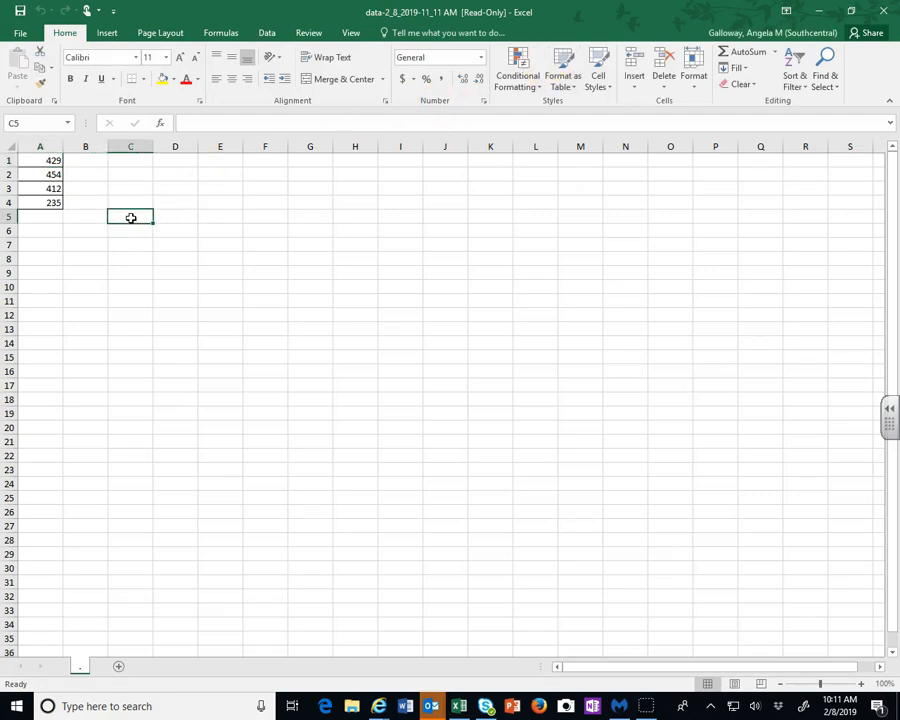
Check that the Analysis ToolPak add-in is enabled in Excel Options' add-ins manager
{"action": "left_click", "coordinate": [266, 32]}
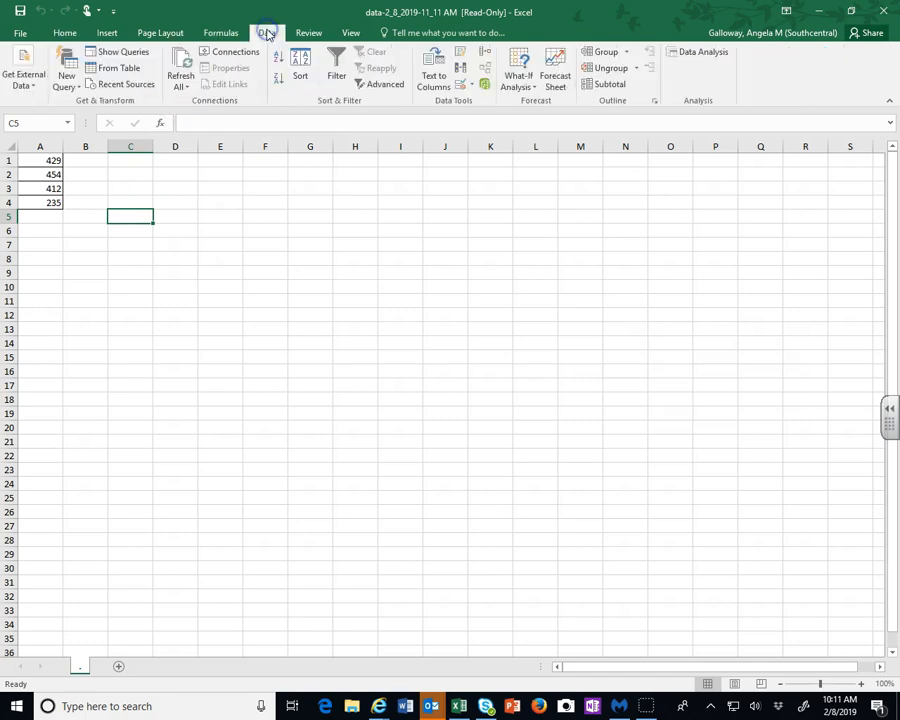
{"action": "left_click", "coordinate": [706, 55]}
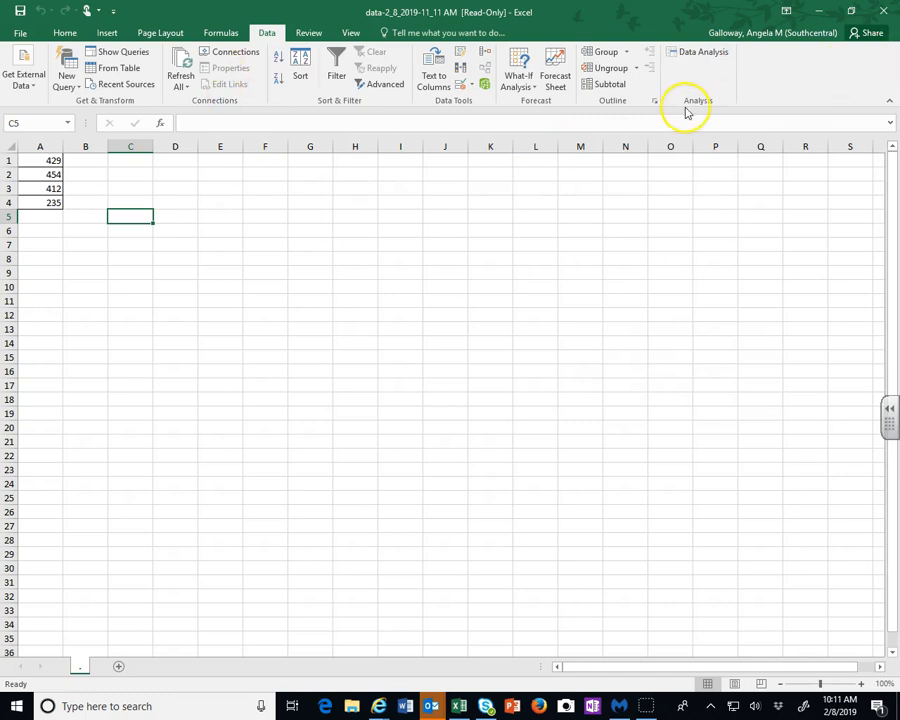
{"action": "left_click", "coordinate": [25, 37]}
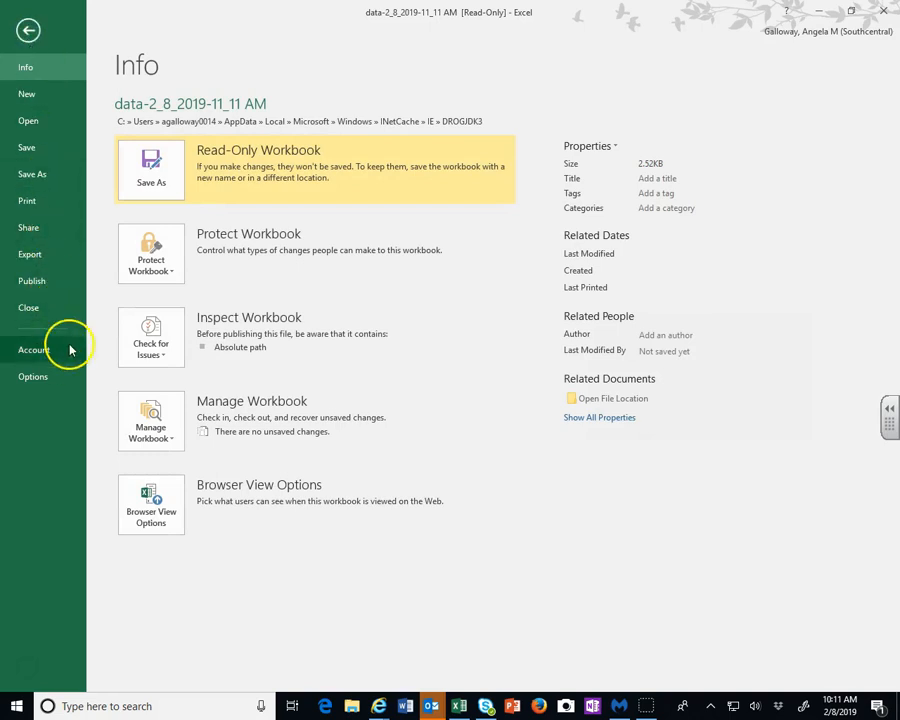
{"action": "left_click", "coordinate": [40, 377]}
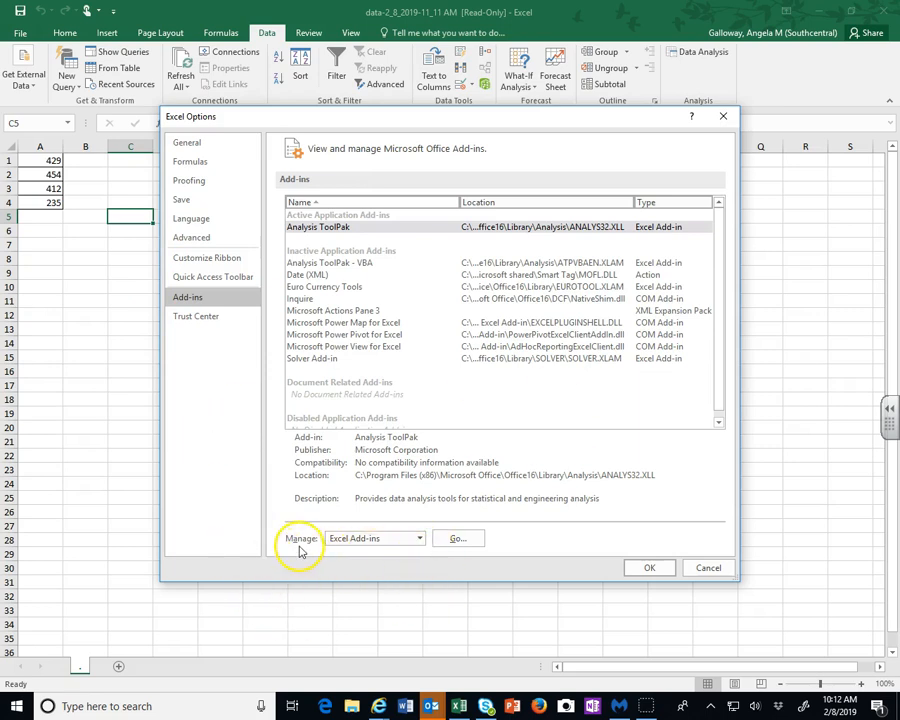
{"action": "left_click", "coordinate": [457, 540]}
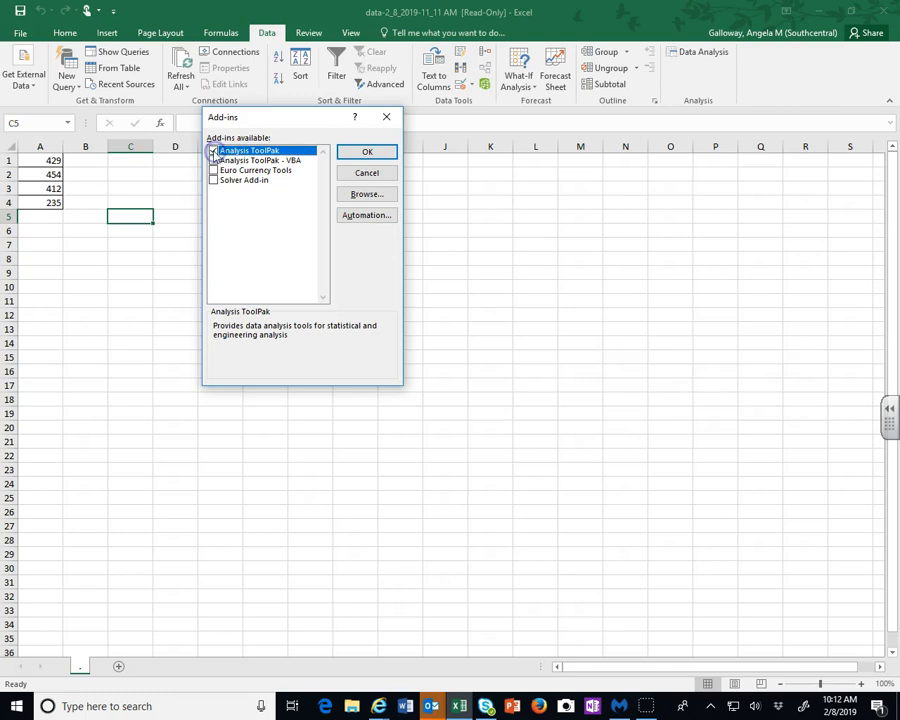
{"action": "left_click", "coordinate": [351, 154]}
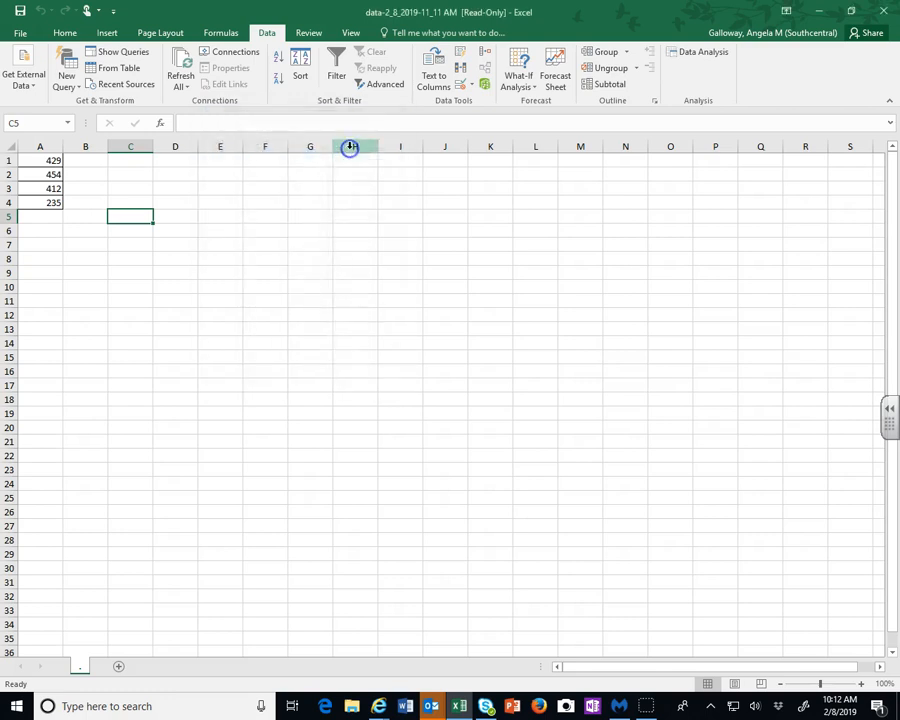
Run Descriptive Statistics on A1:A4, grouped by columns, with output range K3 and summary statistics
{"action": "left_click", "coordinate": [686, 50]}
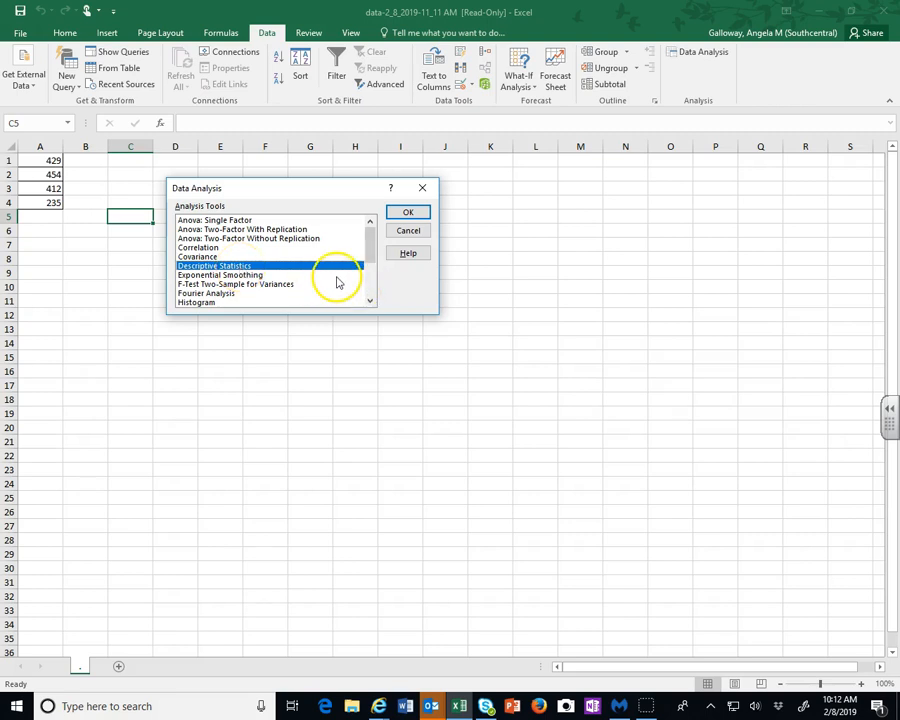
{"action": "left_click", "coordinate": [408, 214]}
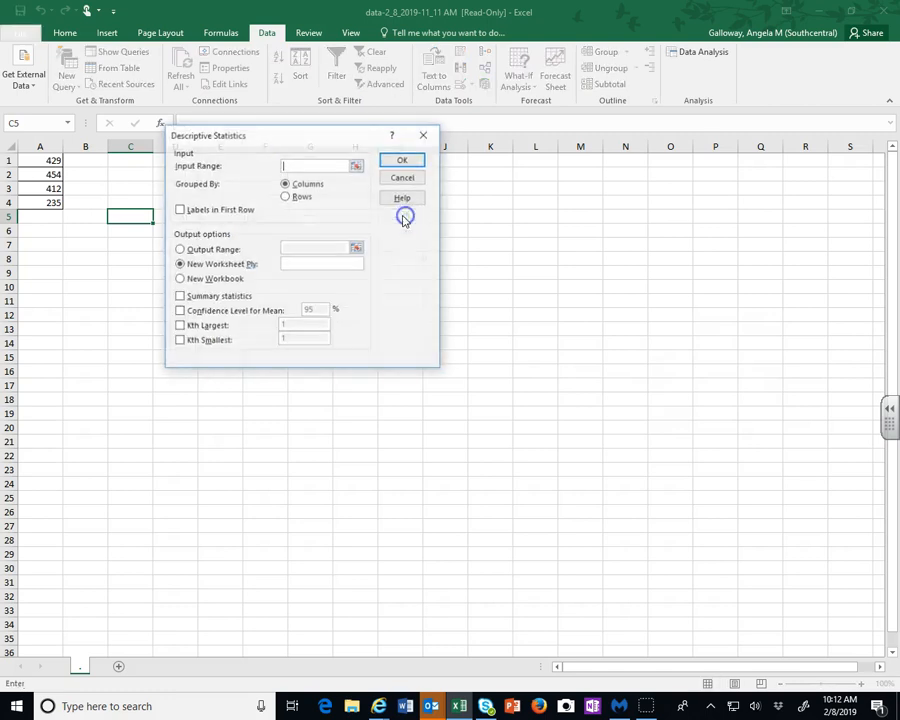
{"action": "left_click", "coordinate": [291, 165]}
{"action": "left_click_drag", "start_coordinate": [40, 160], "coordinate": [44, 203]}
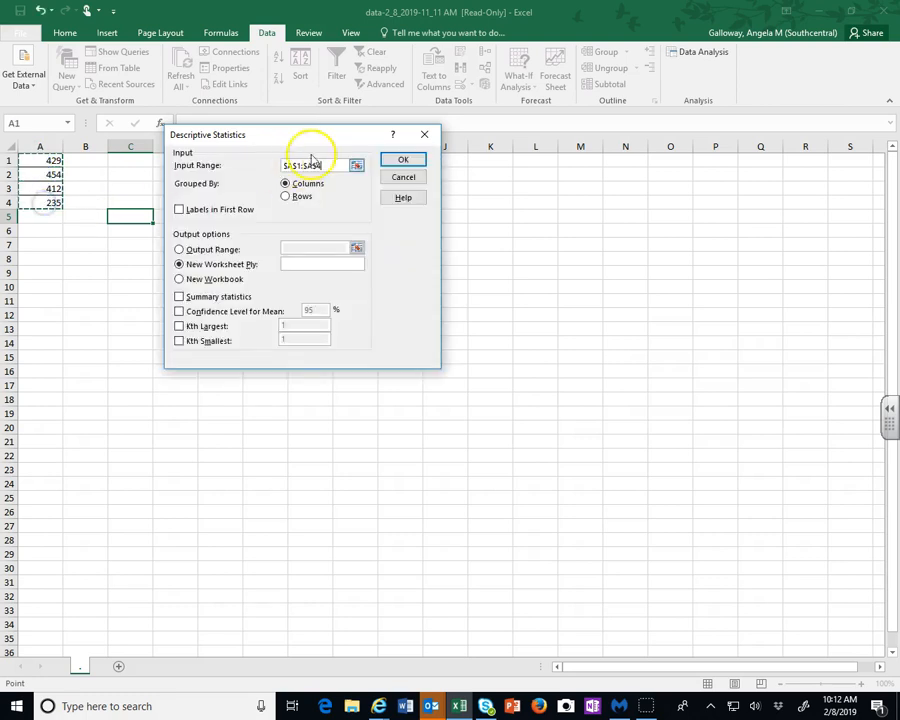
{"action": "left_click", "coordinate": [330, 165]}
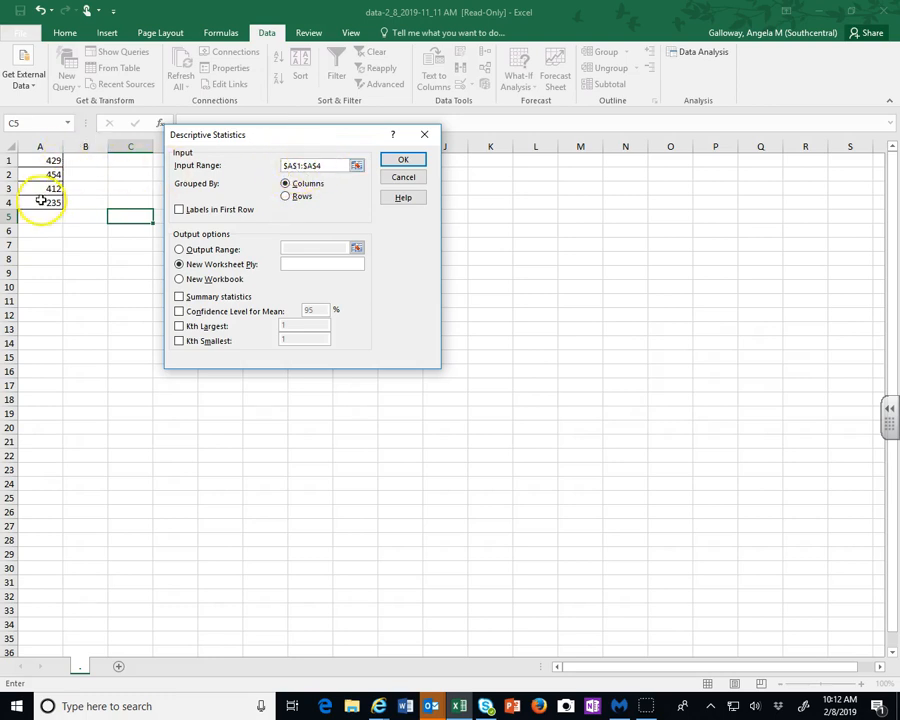
{"action": "left_click", "coordinate": [179, 250]}
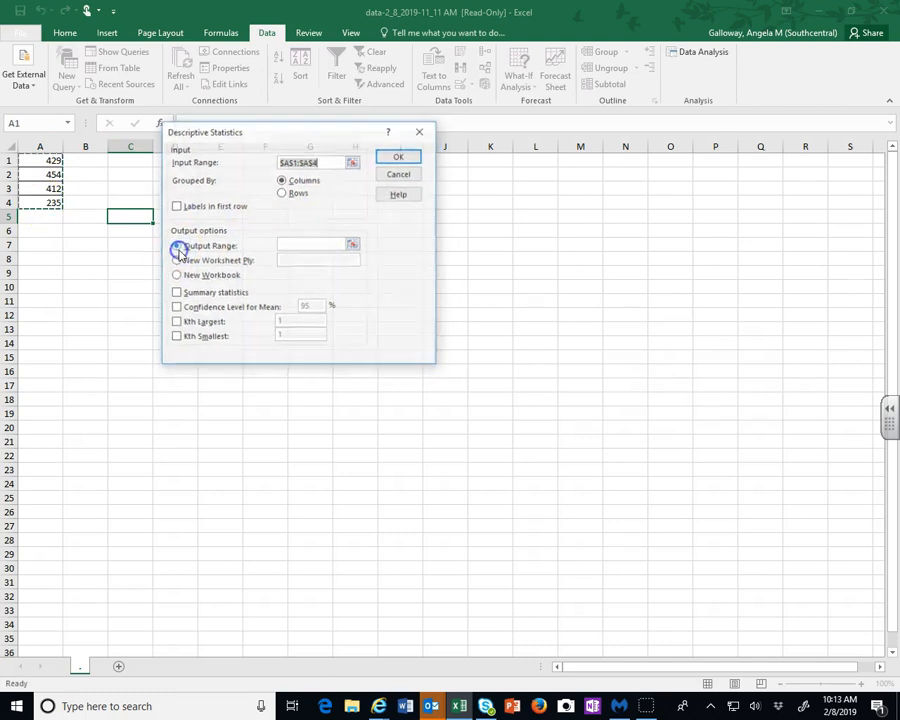
{"action": "left_click", "coordinate": [288, 242]}
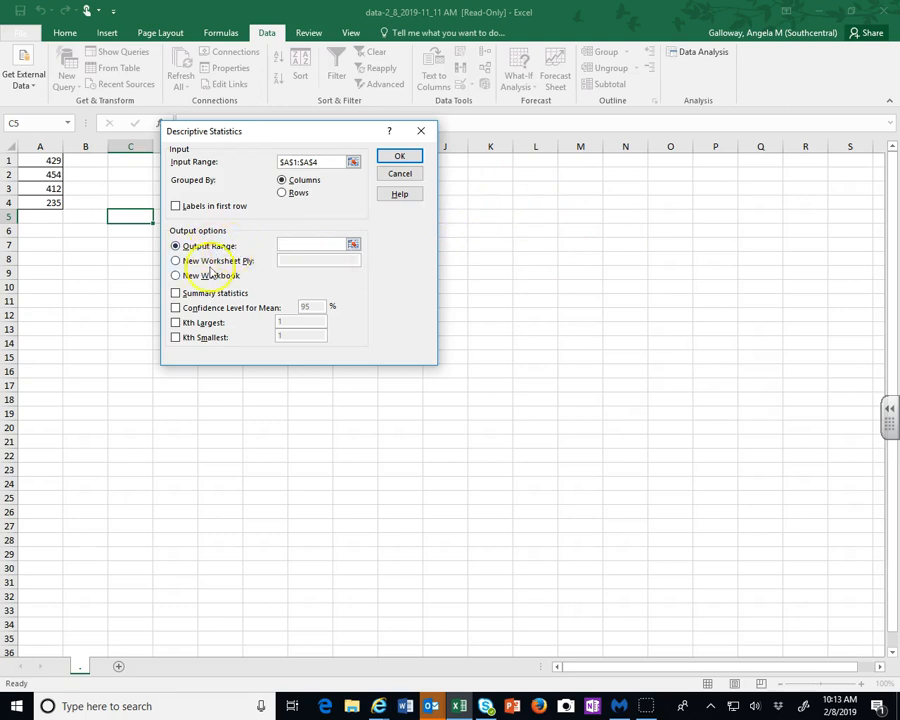
{"action": "left_click", "coordinate": [487, 188]}
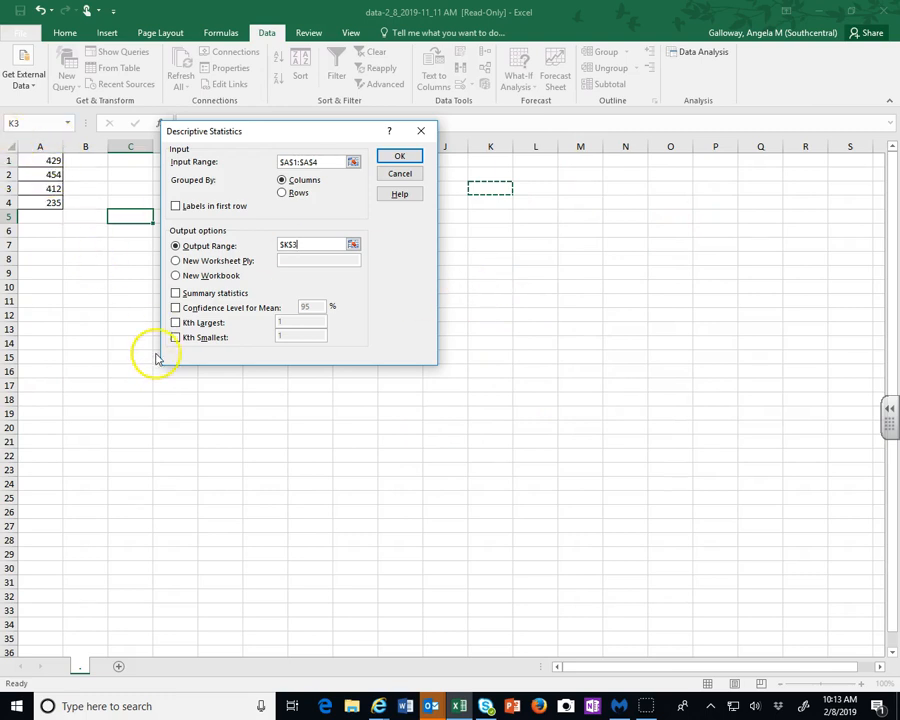
{"action": "left_click", "coordinate": [176, 293]}
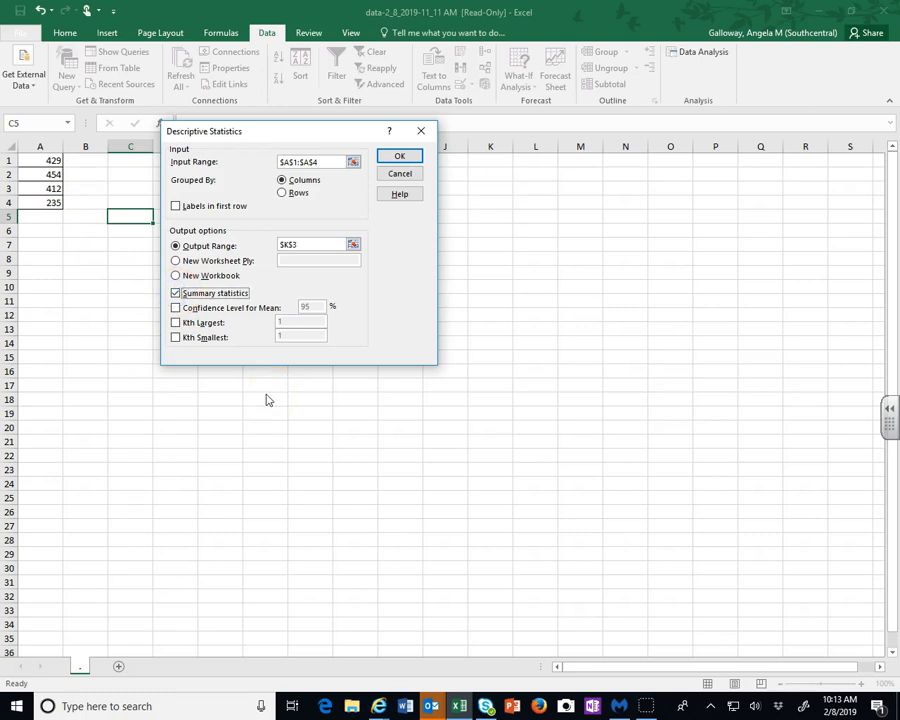
{"action": "left_click", "coordinate": [400, 157]}
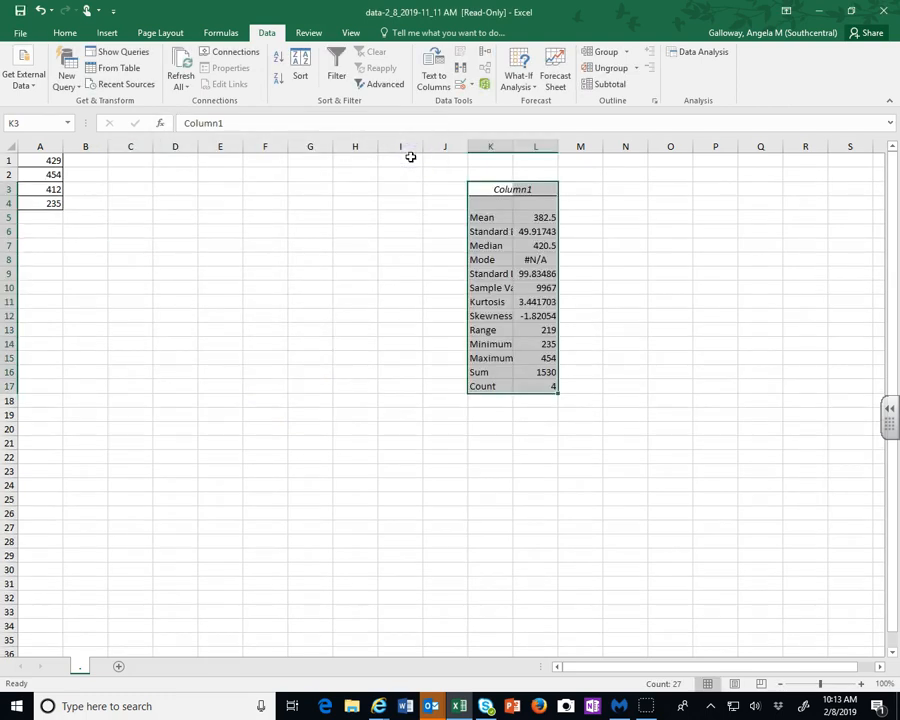
Widen columns K and L to fit the statistics labels and values
{"action": "double_click", "coordinate": [512, 146]}
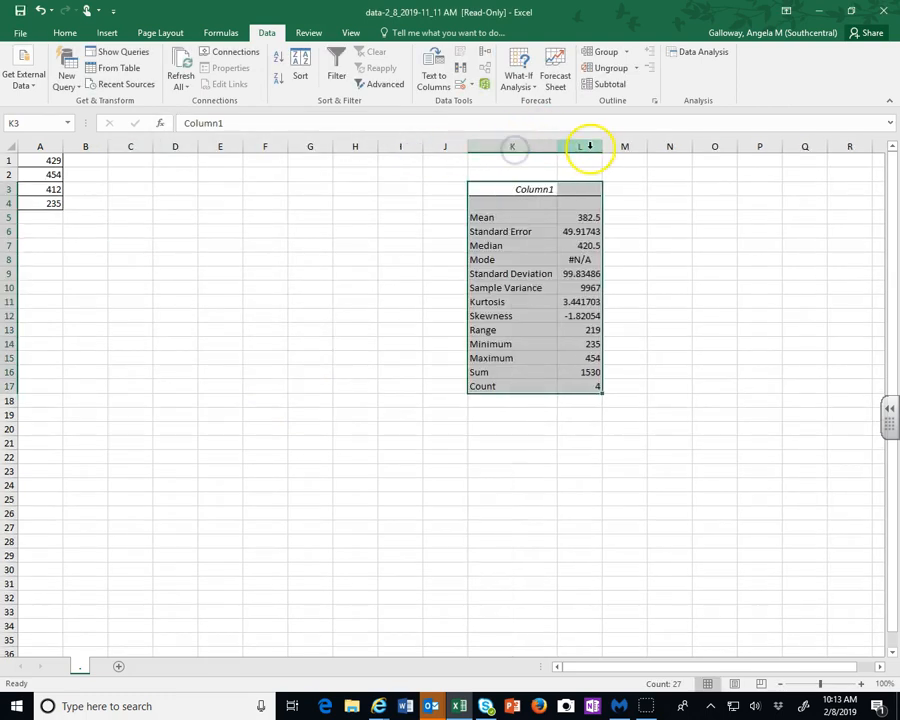
{"action": "left_click_drag", "start_coordinate": [601, 146], "coordinate": [648, 142]}
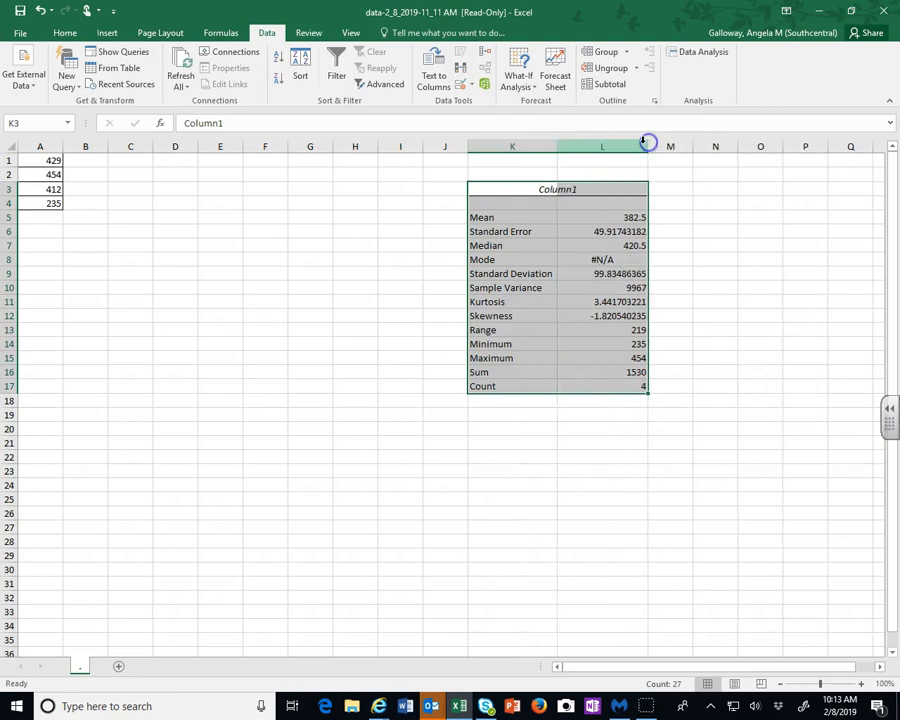
Fill the Standard Deviation row of the output yellow
{"action": "left_click", "coordinate": [503, 274]}
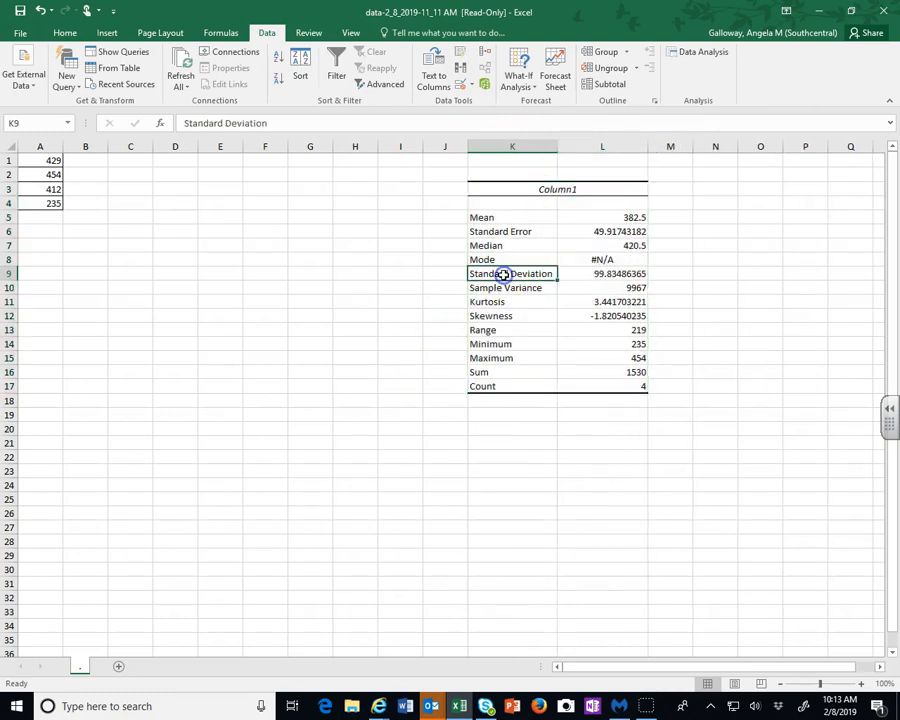
{"action": "left_click_drag", "start_coordinate": [500, 274], "coordinate": [578, 274]}
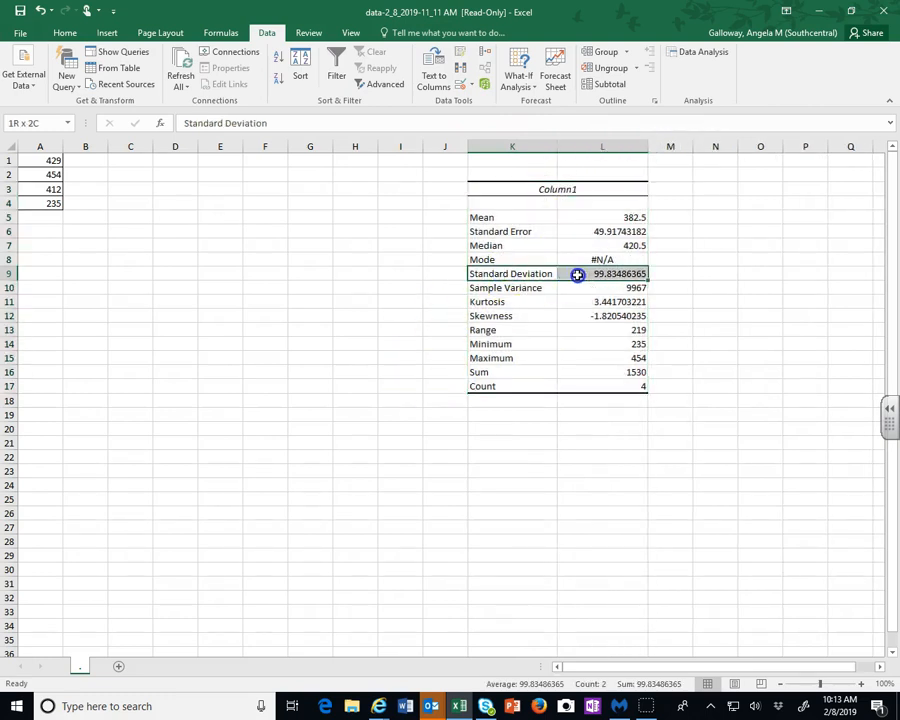
{"action": "left_click", "coordinate": [65, 33]}
{"action": "left_click", "coordinate": [163, 79]}
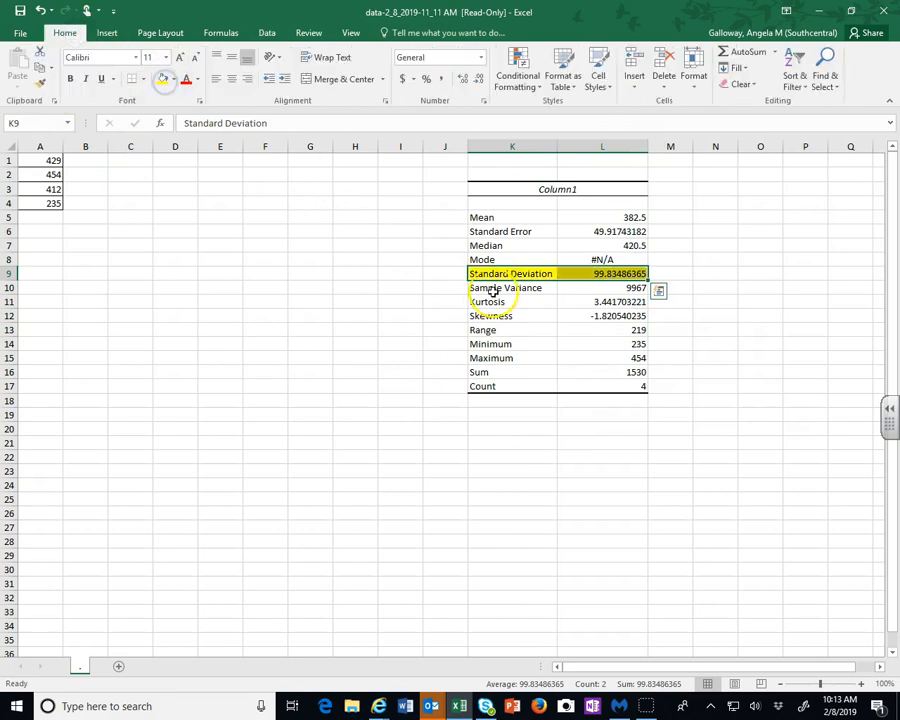
Fill the Sample Variance row of the output blue
{"action": "left_click_drag", "start_coordinate": [505, 288], "coordinate": [605, 288]}
{"action": "left_click", "coordinate": [174, 79]}
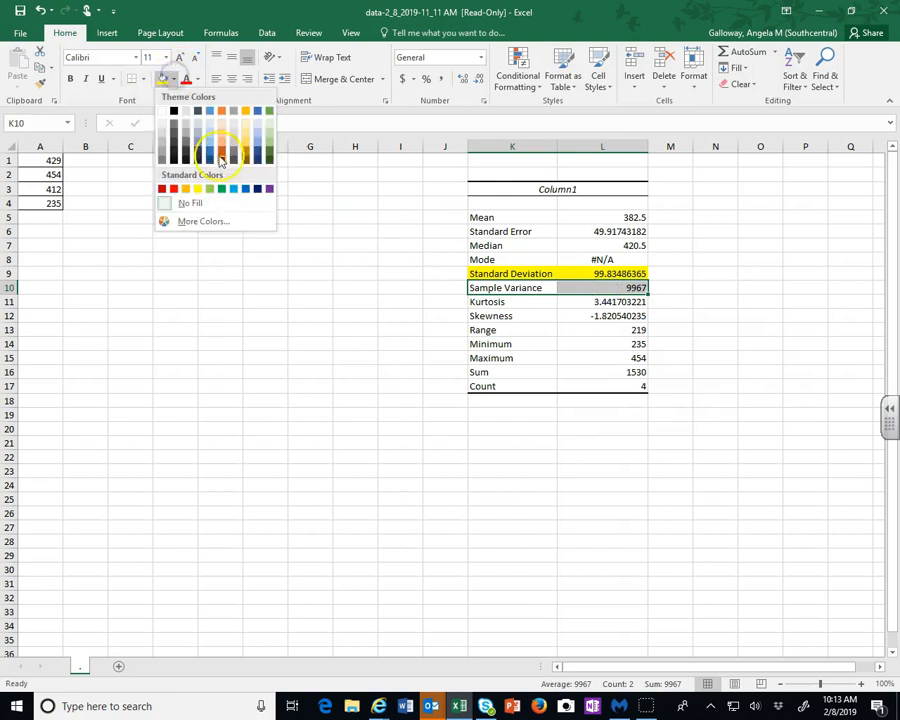
{"action": "left_click", "coordinate": [234, 189]}
{"action": "left_click", "coordinate": [349, 259]}
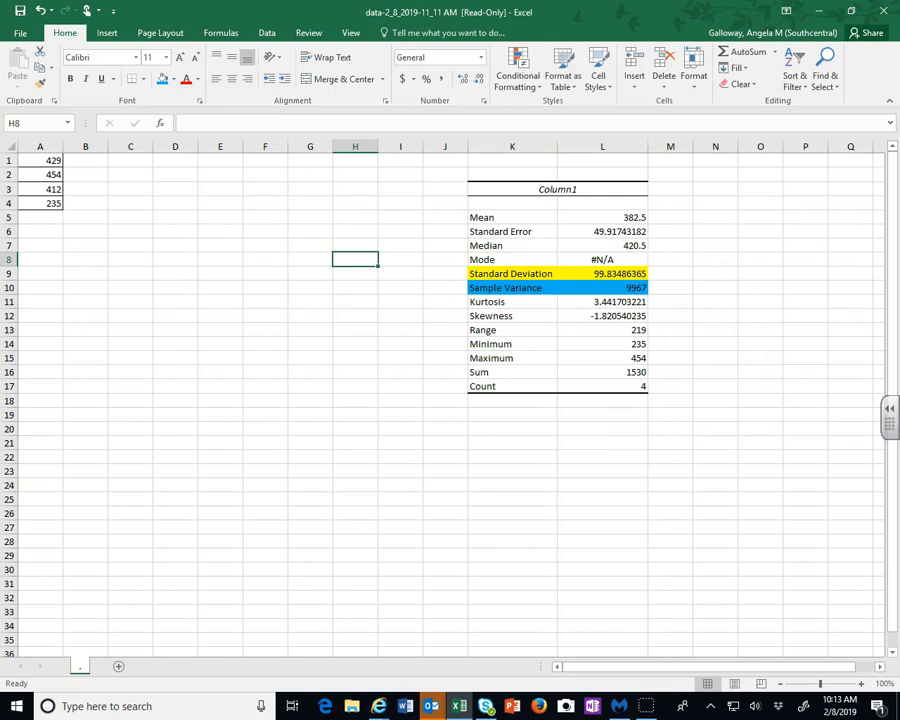
Compare the standard deviation and variance cells with the homework answers, and inspect the mean, median and mode cells
{"action": "left_click", "coordinate": [604, 273]}
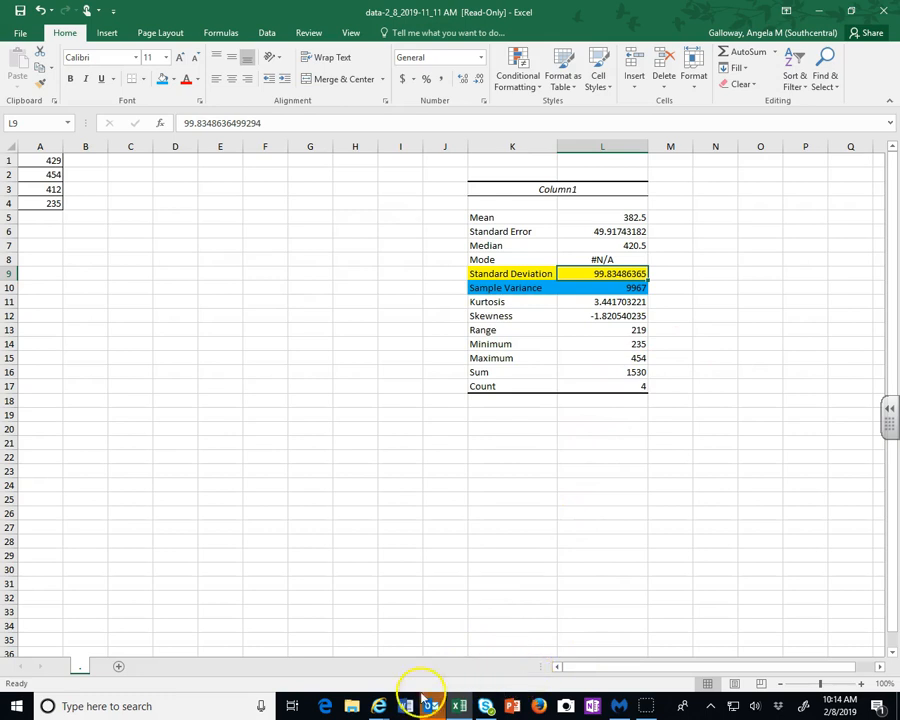
{"action": "mouse_move", "coordinate": [379, 706]}
{"action": "left_click", "coordinate": [316, 630]}
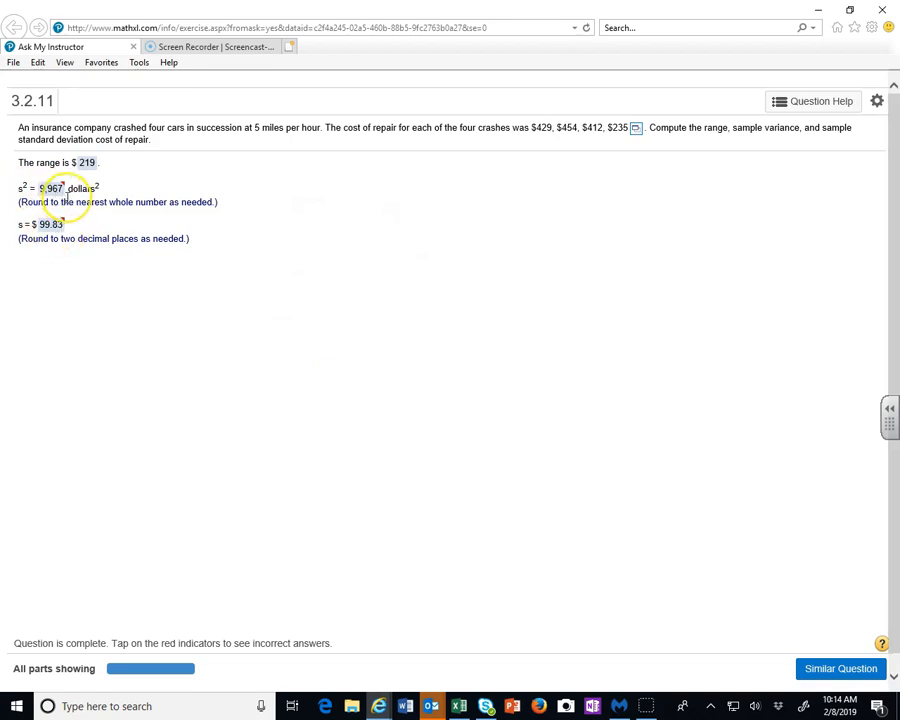
{"action": "left_click", "coordinate": [458, 706]}
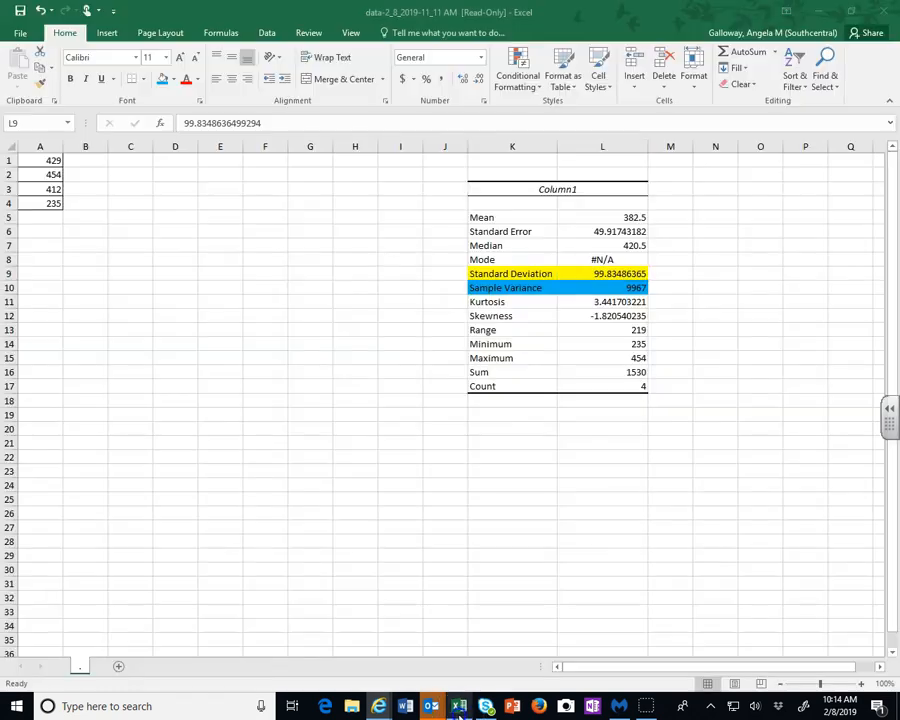
{"action": "left_click", "coordinate": [614, 288]}
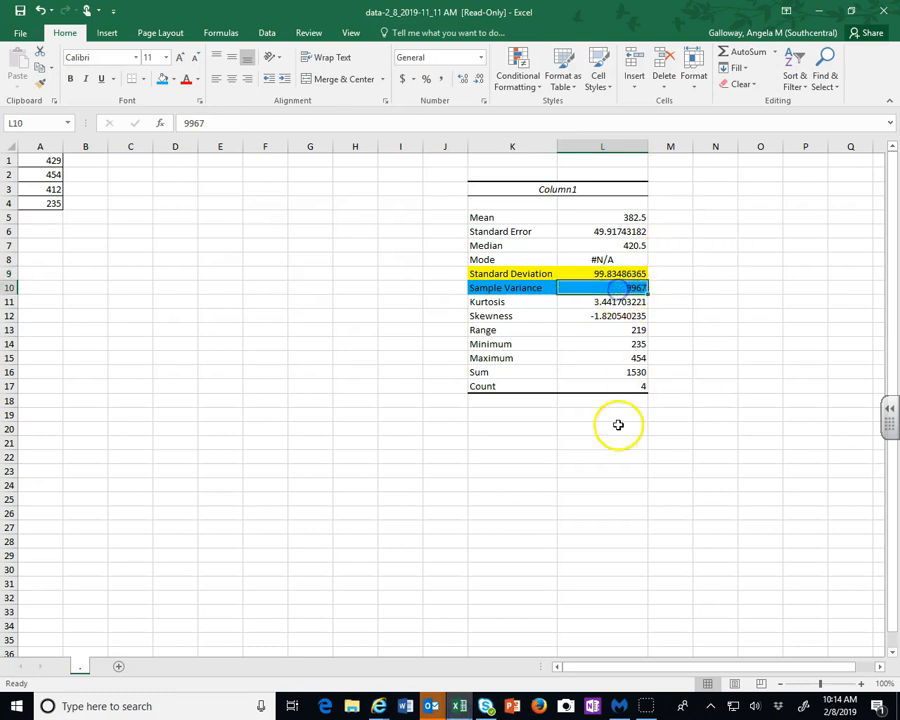
{"action": "left_click", "coordinate": [571, 218]}
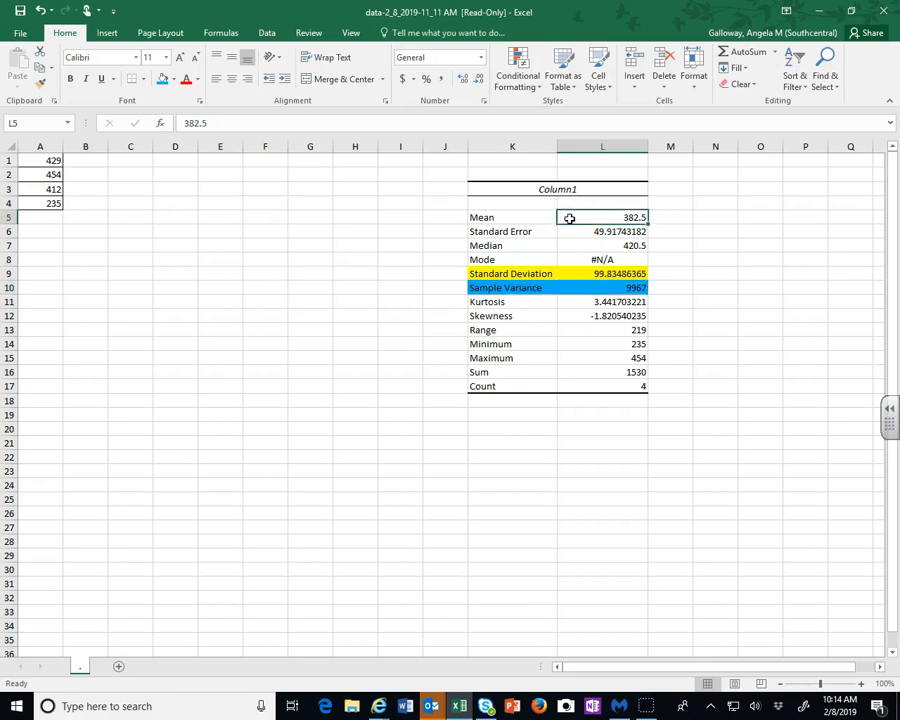
{"action": "left_click", "coordinate": [574, 246]}
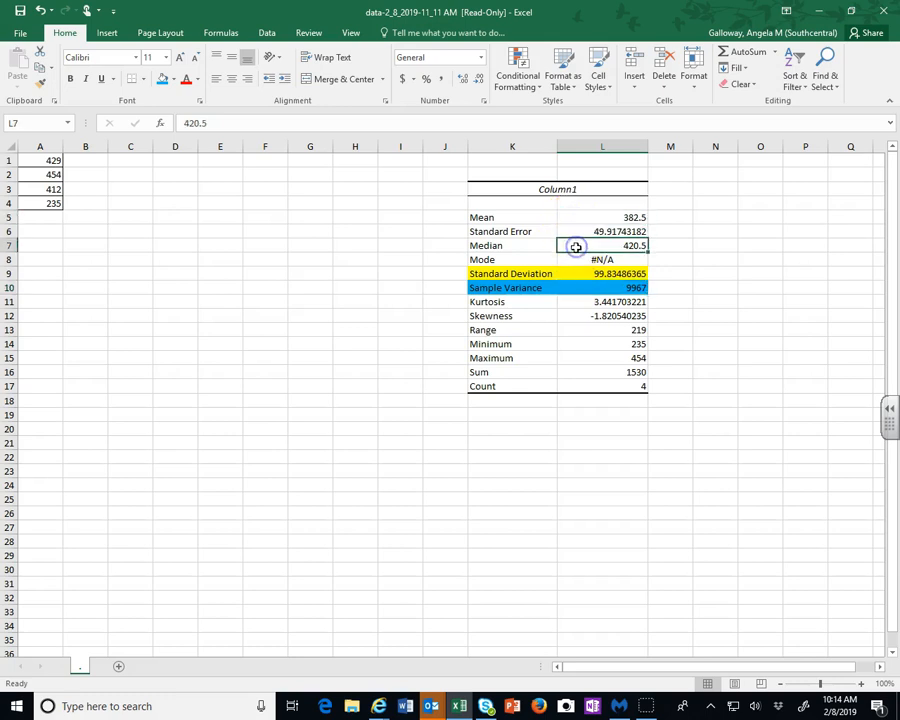
{"action": "left_click", "coordinate": [573, 262]}
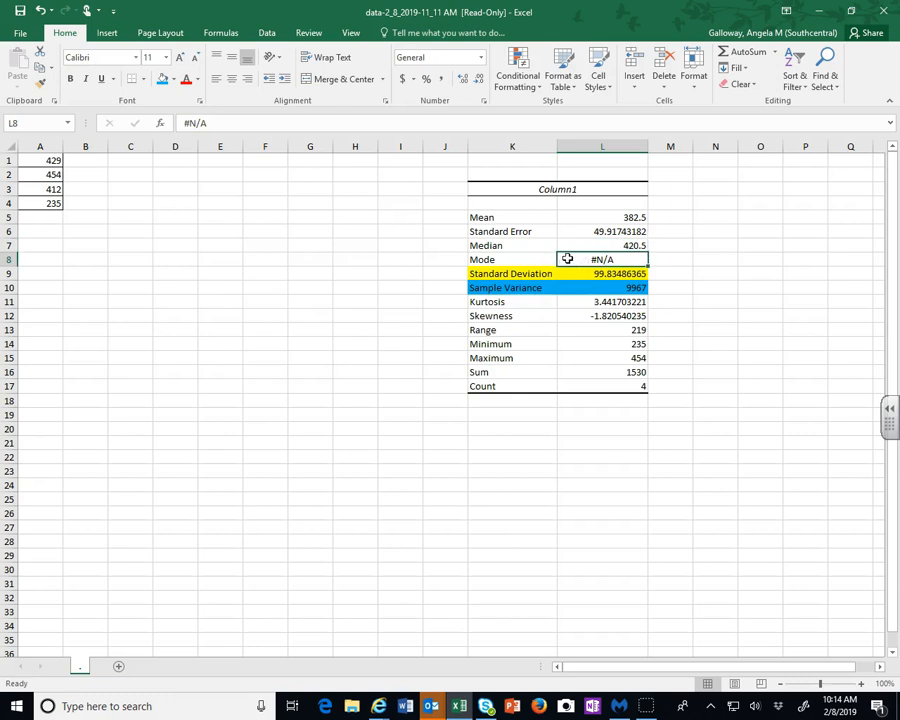
Calculate the standard deviation of the repair costs in A1:A4 with a STDEV formula in cell A6
{"action": "left_click", "coordinate": [584, 331]}
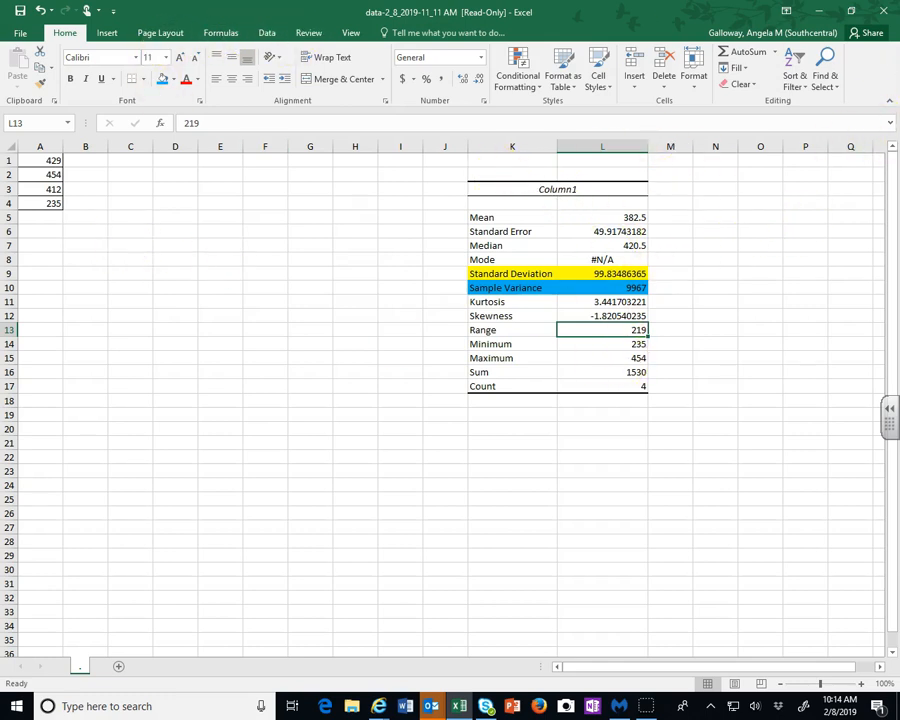
{"action": "left_click", "coordinate": [41, 234]}
{"action": "double_click", "coordinate": [37, 233]}
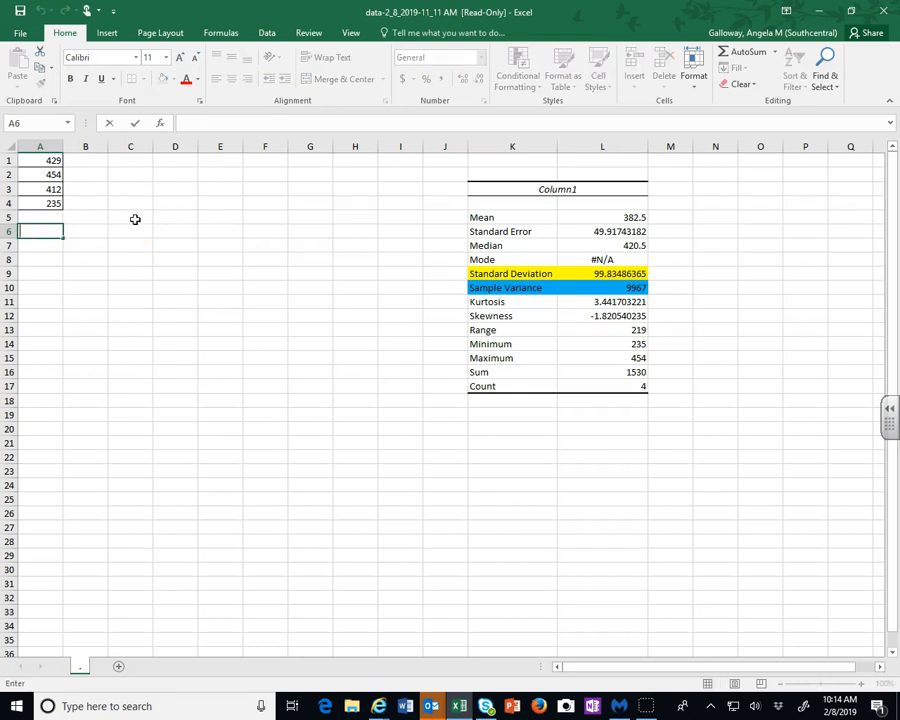
{"action": "type", "text": "="}
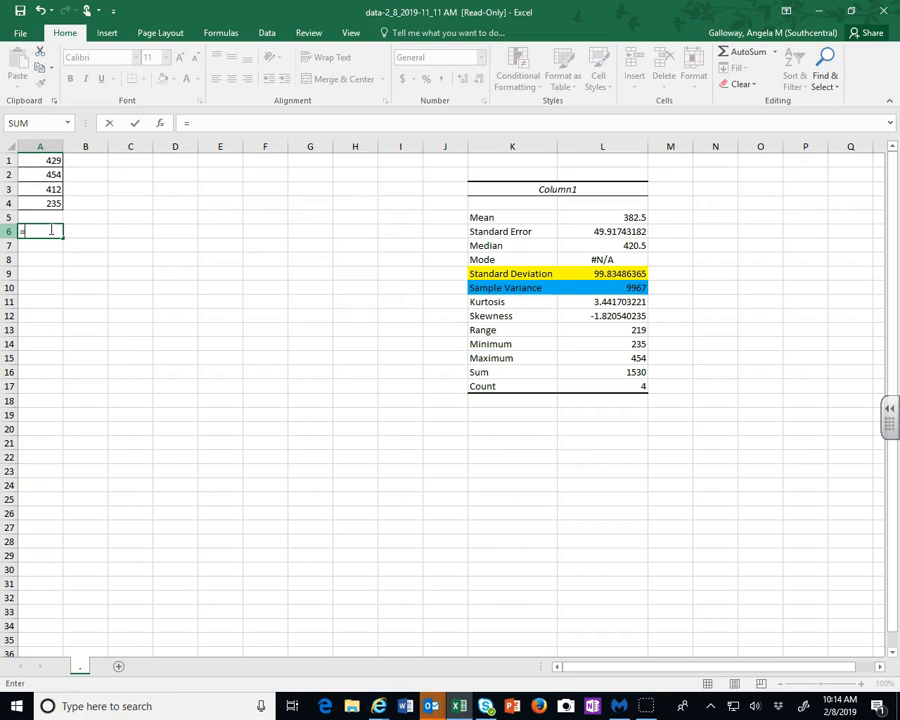
{"action": "type", "text": "st"}
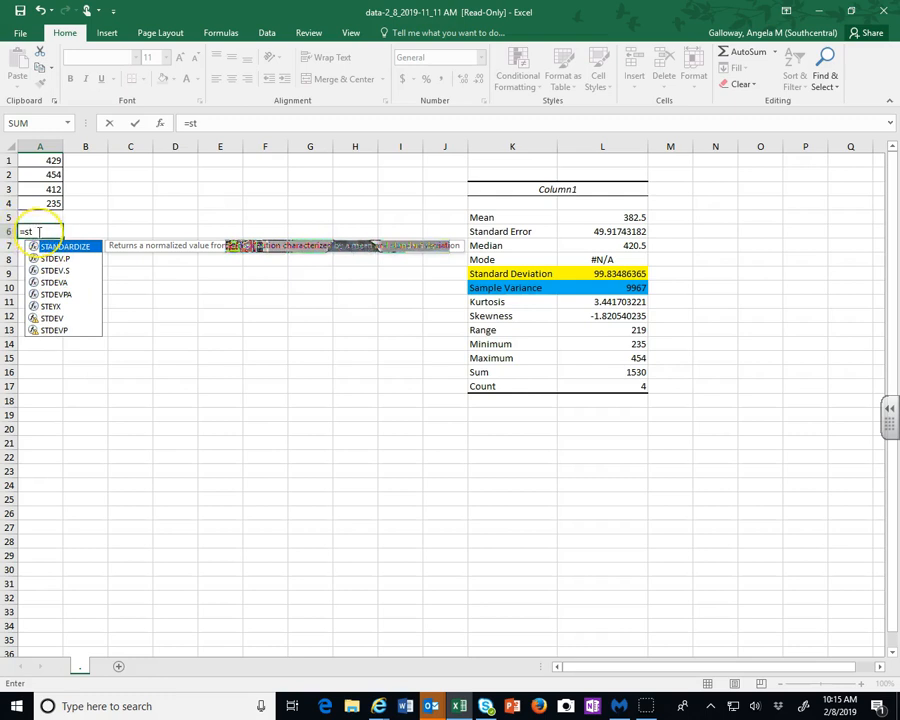
{"action": "type", "text": "dev"}
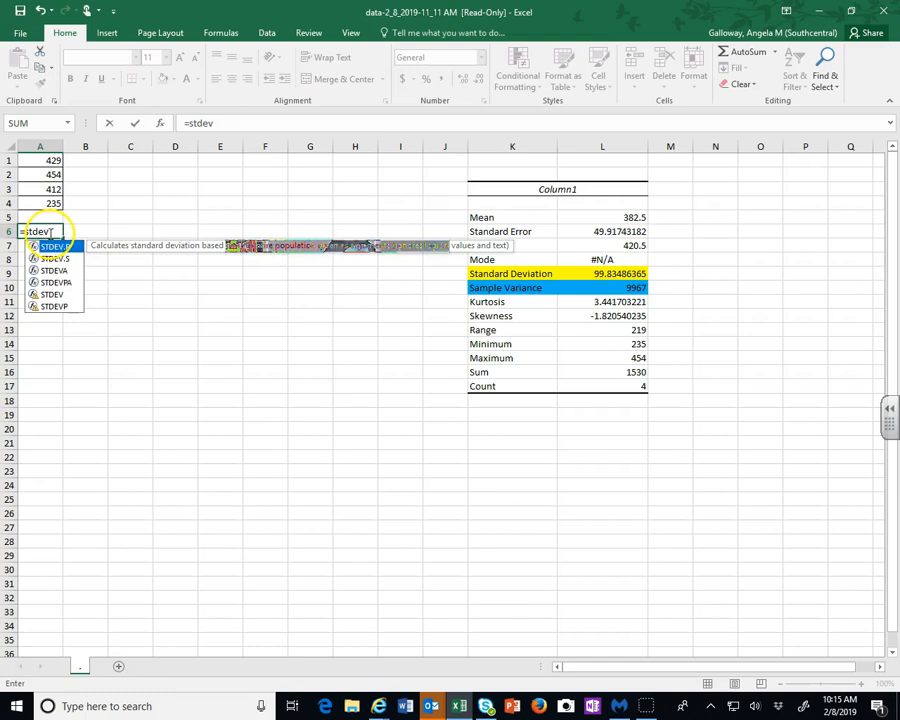
{"action": "type", "text": "("}
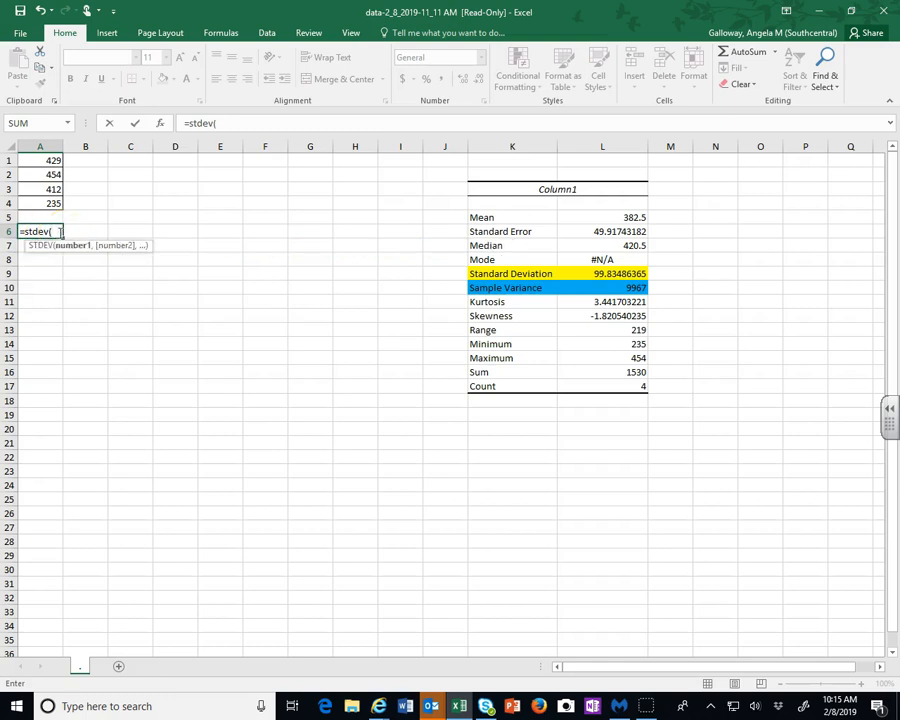
{"action": "left_click_drag", "start_coordinate": [28, 159], "coordinate": [33, 204]}
{"action": "type", "text": ")"}
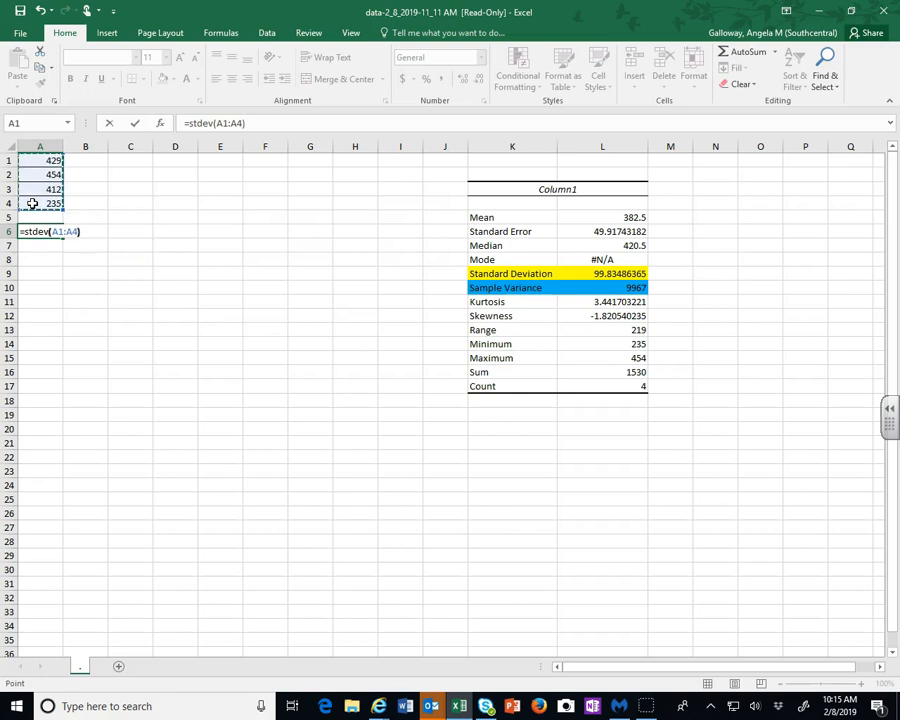
{"action": "key", "text": "Return"}
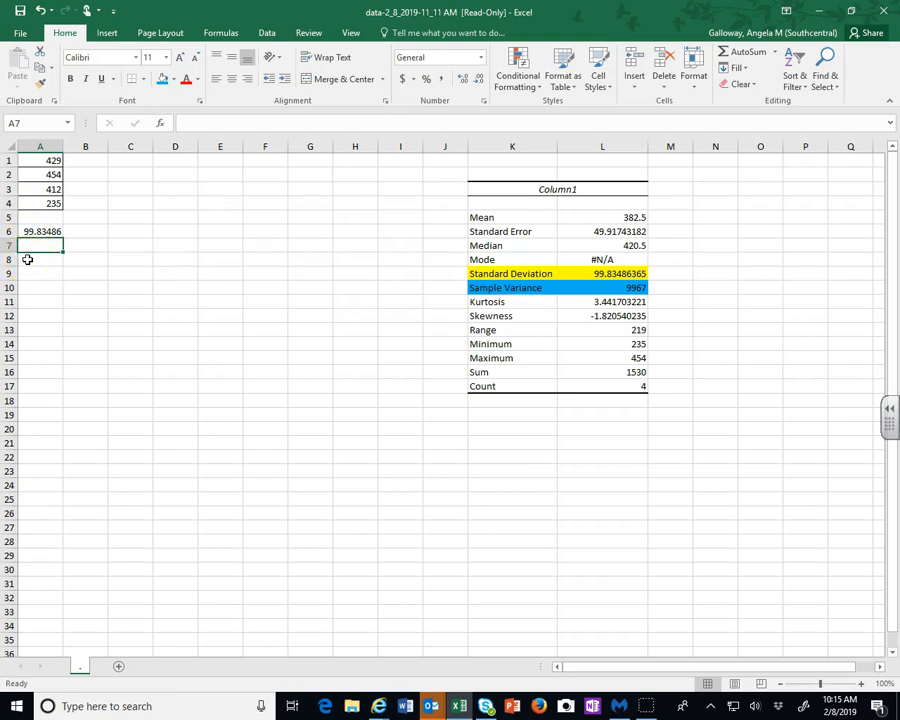
Calculate the mean of A1:A4 with an AVERAGE formula in cell A7
{"action": "type", "text": "="}
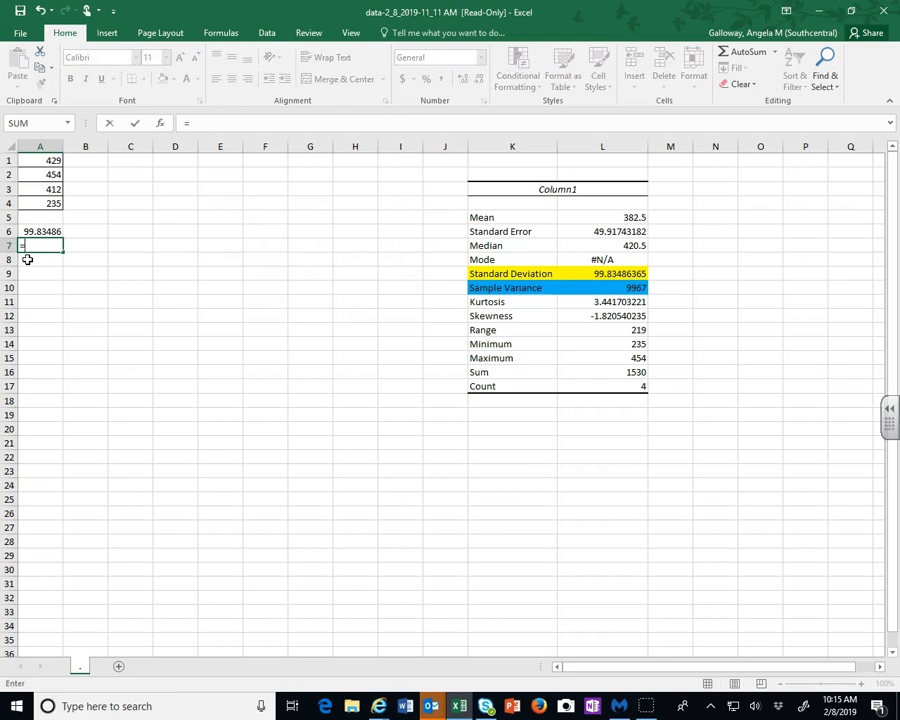
{"action": "type", "text": "average("}
{"action": "left_click_drag", "start_coordinate": [36, 164], "coordinate": [45, 202]}
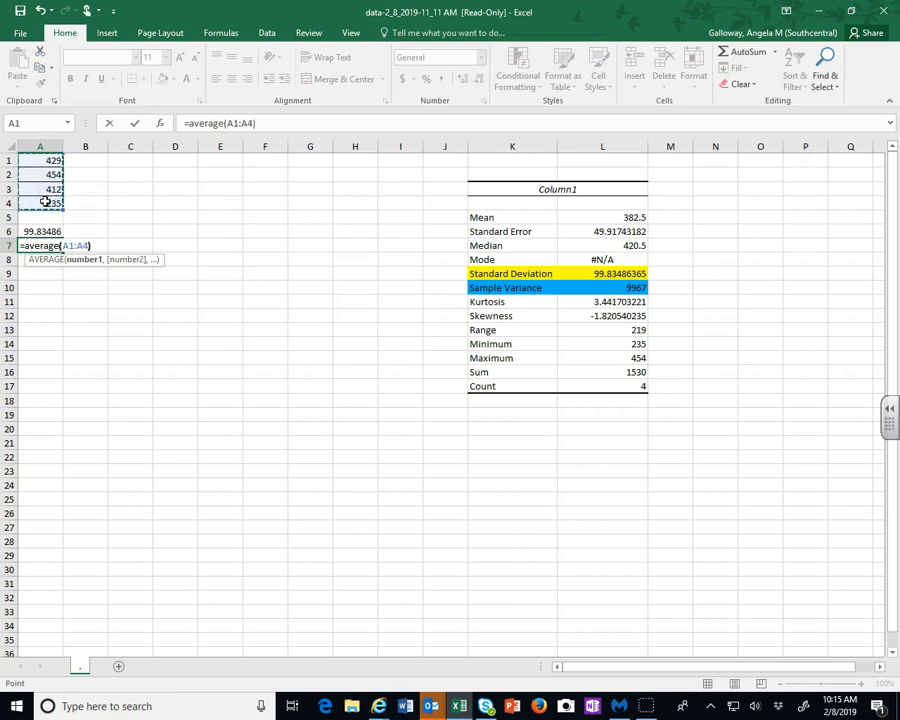
{"action": "type", "text": ")"}
{"action": "key", "text": "Return"}
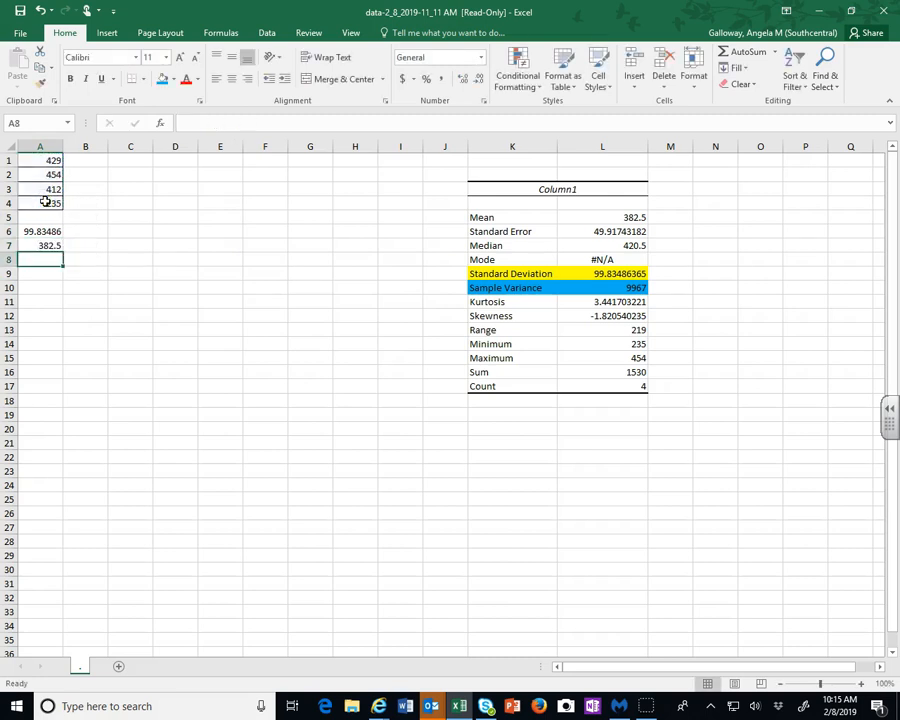
Begin a MEDIAN formula in cell A8 by picking MEDIAN from the function suggestions
{"action": "type", "text": "="}
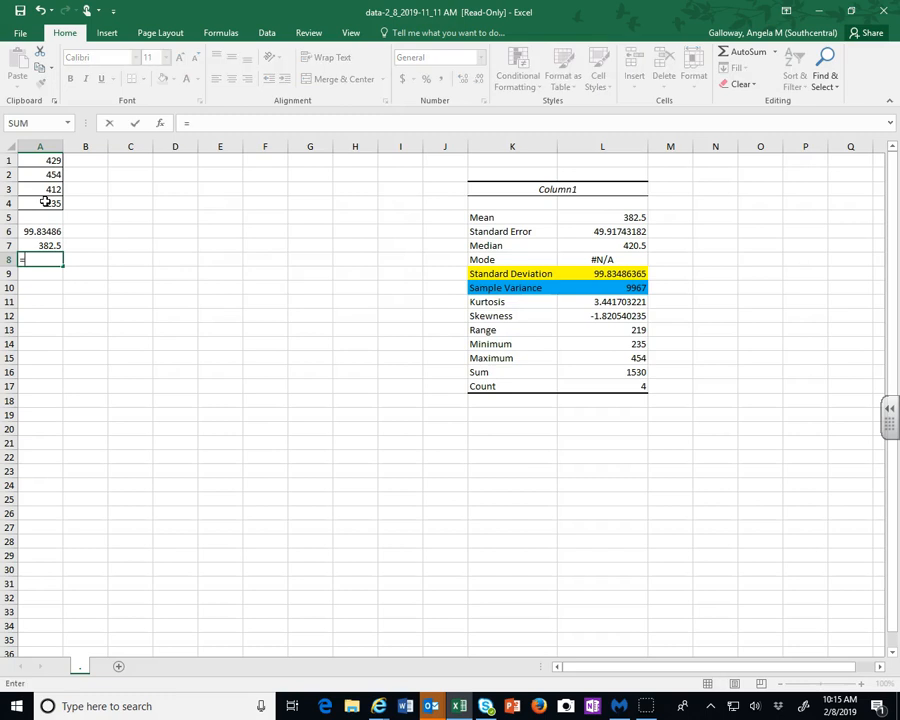
{"action": "type", "text": "medi"}
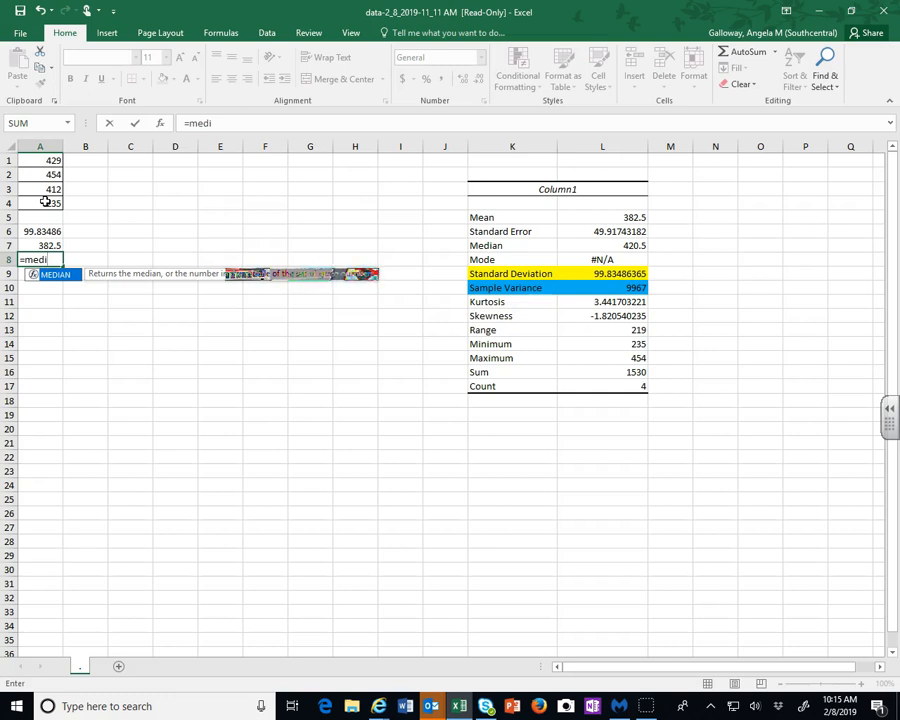
{"action": "double_click", "coordinate": [52, 277]}
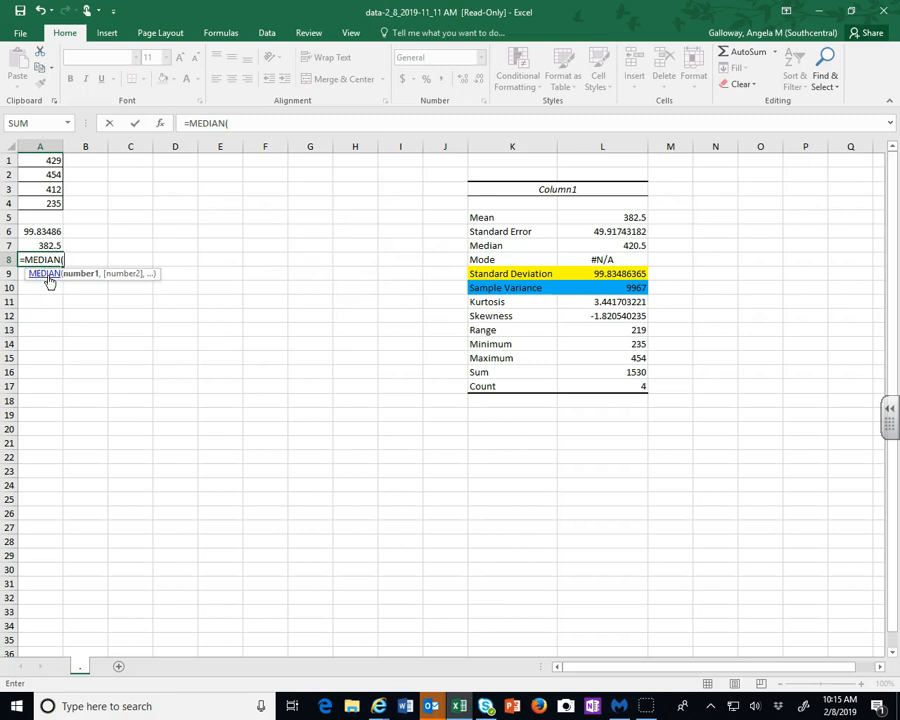
Open and read the help article for the MEDIAN function, then close it
{"action": "left_click", "coordinate": [52, 274]}
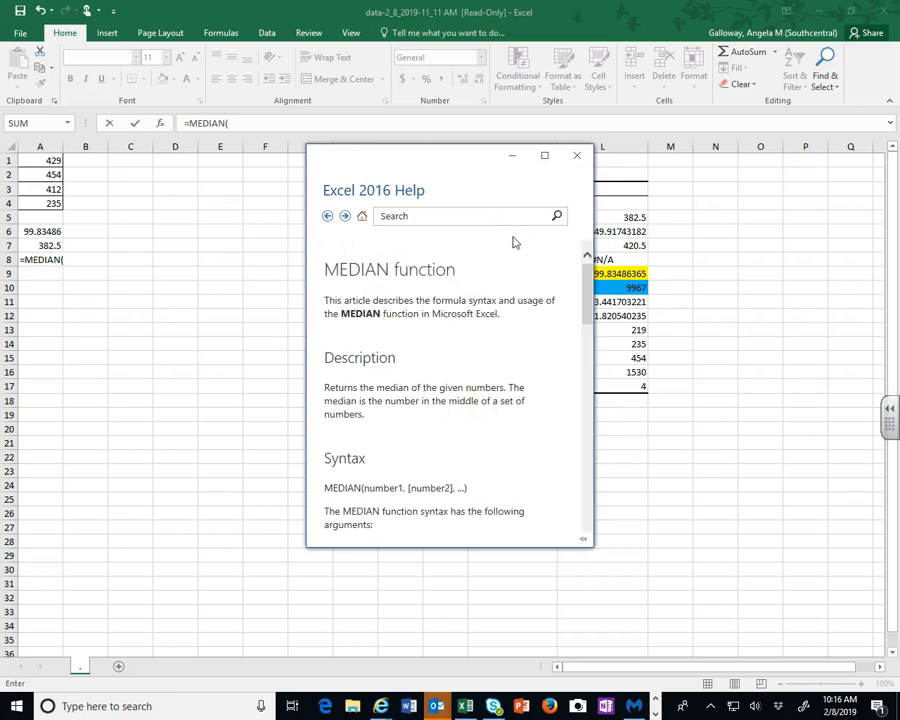
{"action": "left_click_drag", "start_coordinate": [472, 160], "coordinate": [634, 117]}
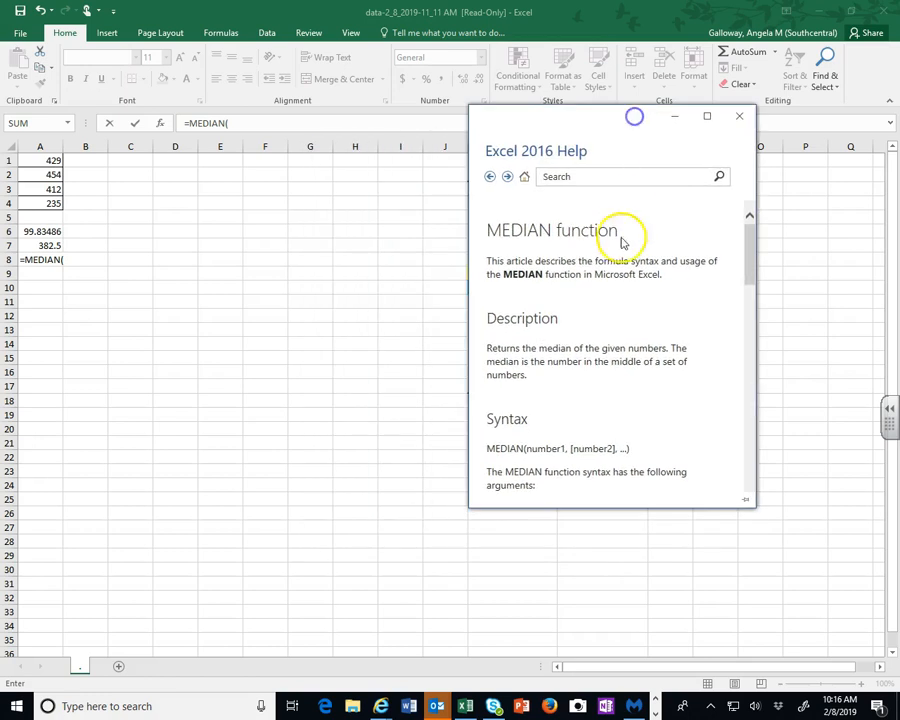
{"action": "scroll", "coordinate": [607, 273], "scroll_direction": "down", "scroll_amount": 3}
{"action": "scroll", "coordinate": [607, 273], "scroll_direction": "down", "scroll_amount": 1}
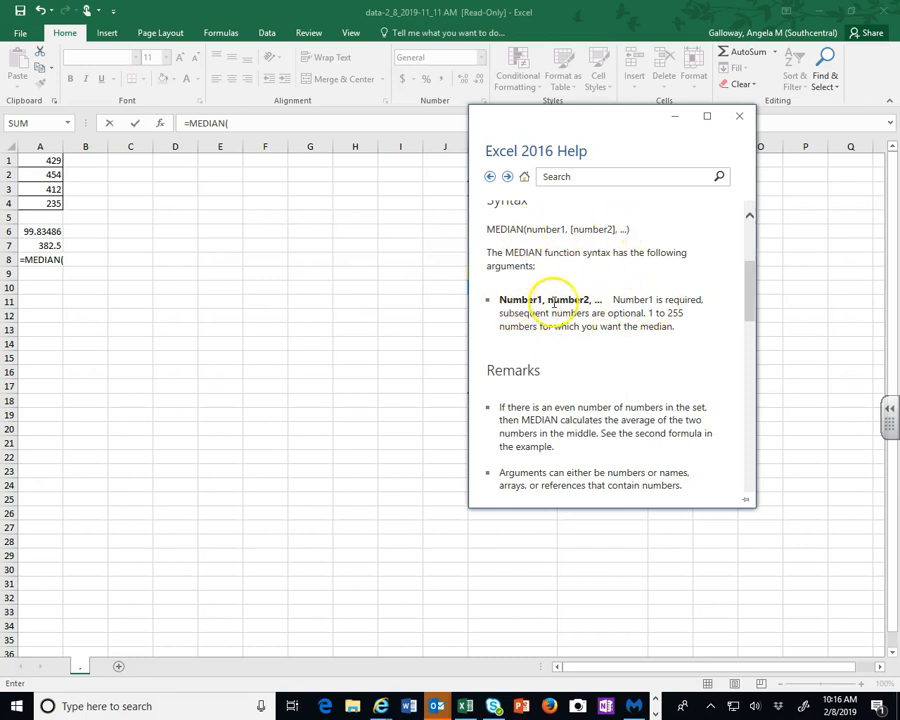
{"action": "scroll", "coordinate": [625, 365], "scroll_direction": "down", "scroll_amount": 2}
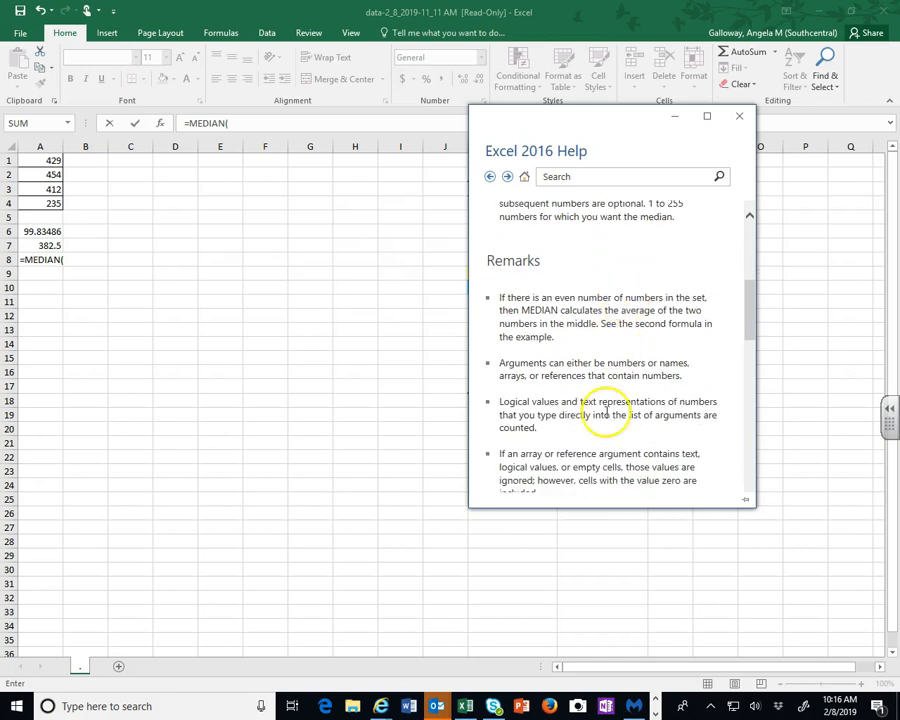
{"action": "scroll", "coordinate": [564, 424], "scroll_direction": "down", "scroll_amount": 8}
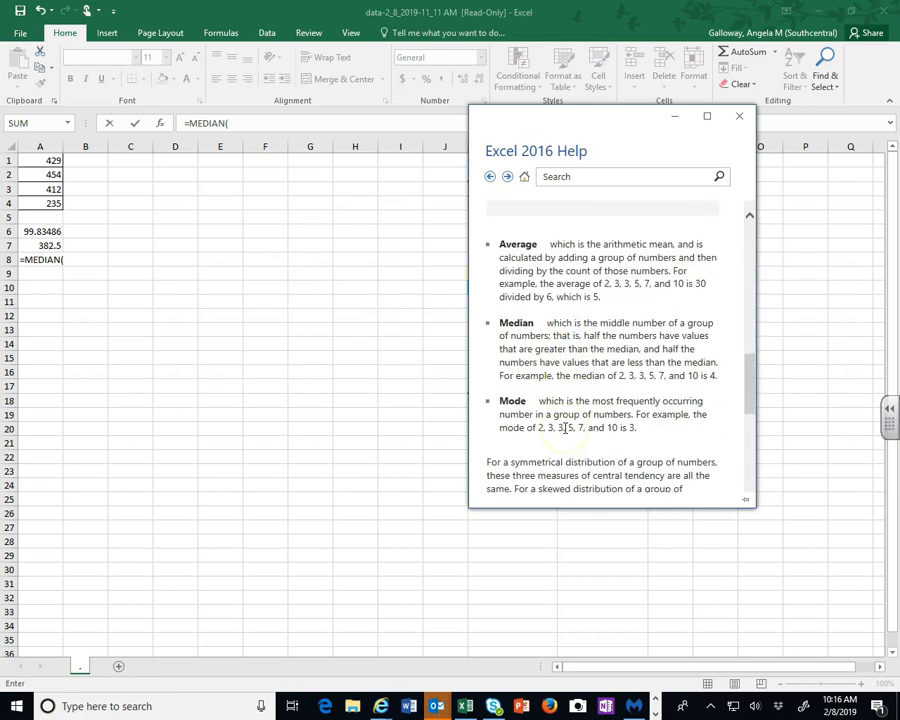
{"action": "scroll", "coordinate": [565, 428], "scroll_direction": "up", "scroll_amount": 3}
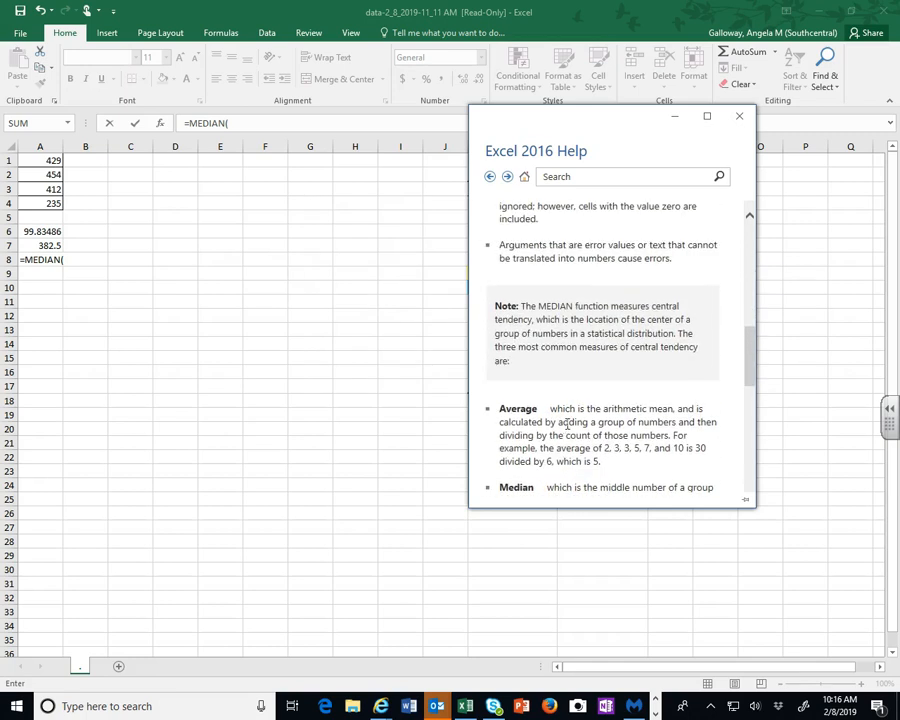
{"action": "scroll", "coordinate": [567, 424], "scroll_direction": "down", "scroll_amount": 3}
{"action": "scroll", "coordinate": [565, 420], "scroll_direction": "down", "scroll_amount": 2}
{"action": "scroll", "coordinate": [558, 441], "scroll_direction": "down", "scroll_amount": 5}
{"action": "scroll", "coordinate": [556, 430], "scroll_direction": "up", "scroll_amount": 2}
{"action": "scroll", "coordinate": [556, 430], "scroll_direction": "down", "scroll_amount": 8}
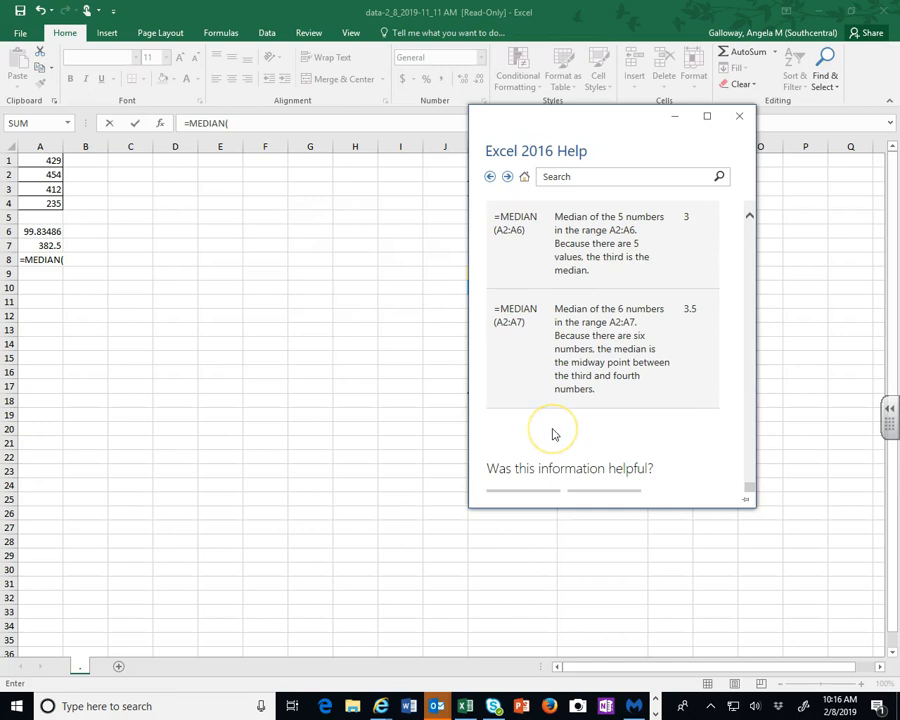
{"action": "left_click", "coordinate": [739, 115]}
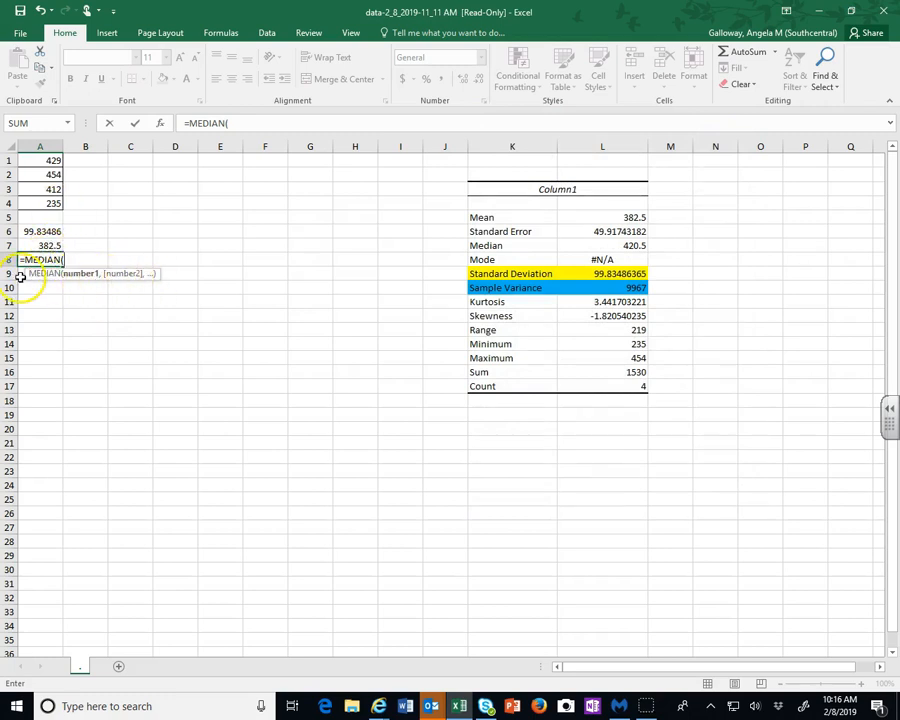
Complete the MEDIAN formula over A1:A4 in A8, and check the formulas in A6 and A7
{"action": "left_click_drag", "start_coordinate": [48, 160], "coordinate": [37, 210]}
{"action": "key", "text": "Return"}
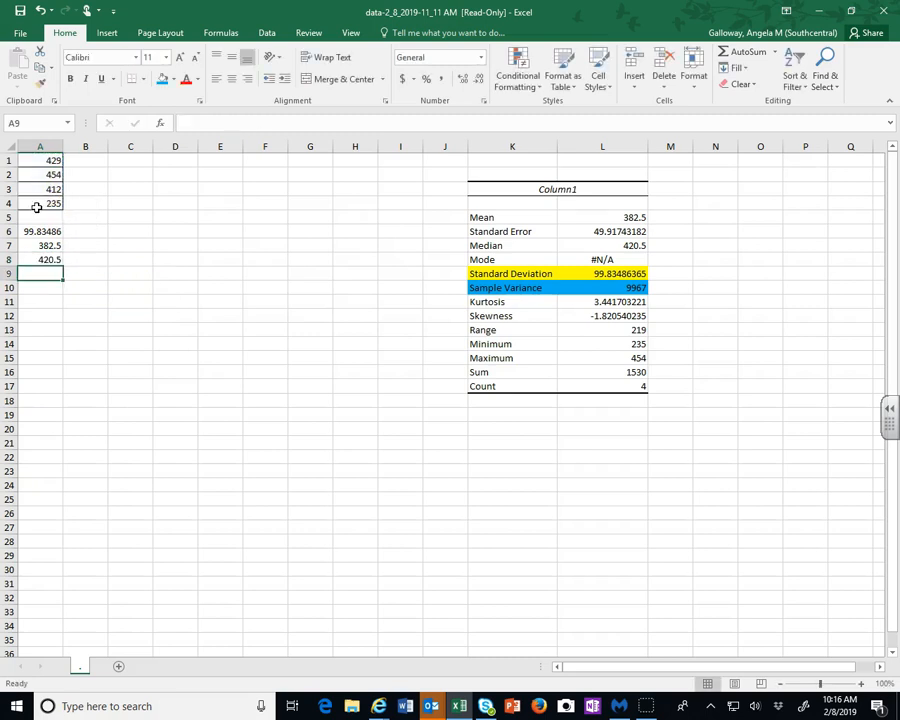
{"action": "left_click", "coordinate": [40, 231]}
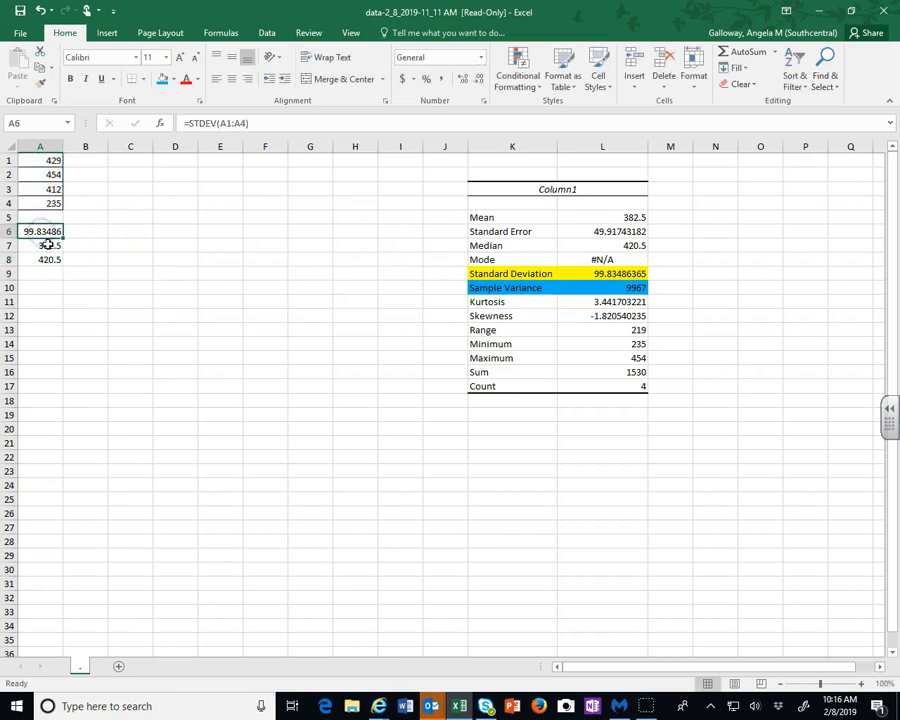
{"action": "left_click", "coordinate": [37, 246]}
Calculate the sample variance of A1:A4 with a VAR formula in cell A9
{"action": "left_click", "coordinate": [47, 274]}
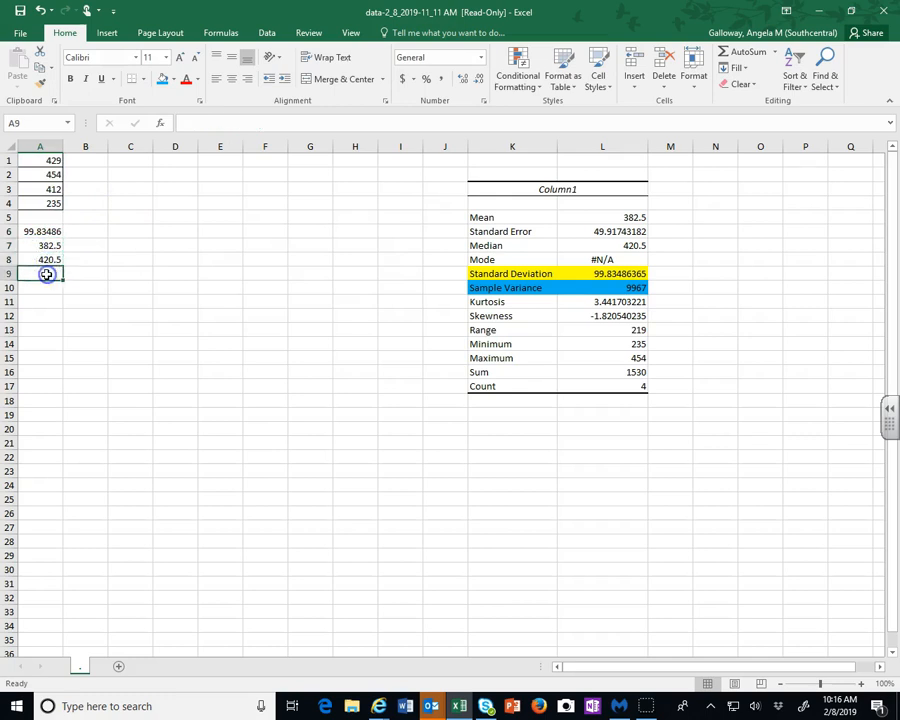
{"action": "double_click", "coordinate": [44, 274]}
{"action": "type", "text": "=var"}
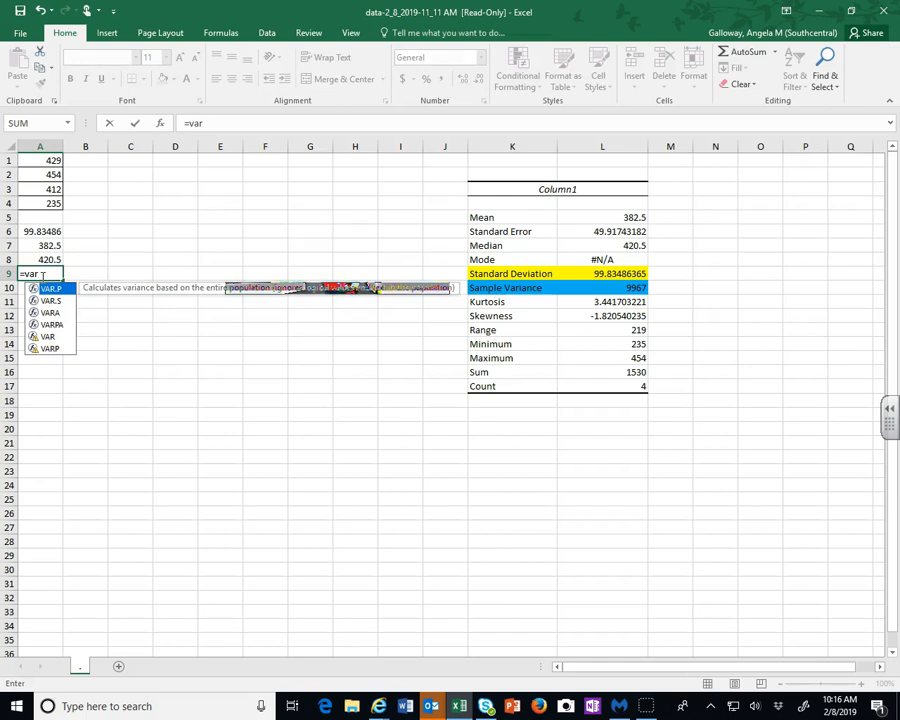
{"action": "type", "text": "("}
{"action": "left_click_drag", "start_coordinate": [36, 165], "coordinate": [32, 203]}
{"action": "key", "text": "Return"}
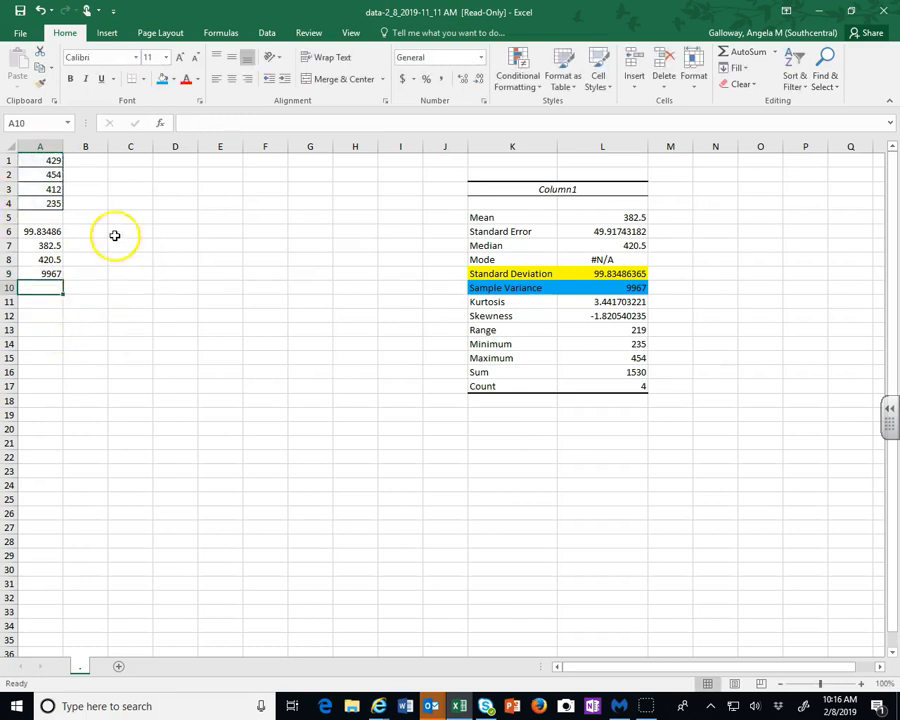
Square the standard deviation from A6 with the formula =A6^2 in cell B6
{"action": "left_click", "coordinate": [31, 231]}
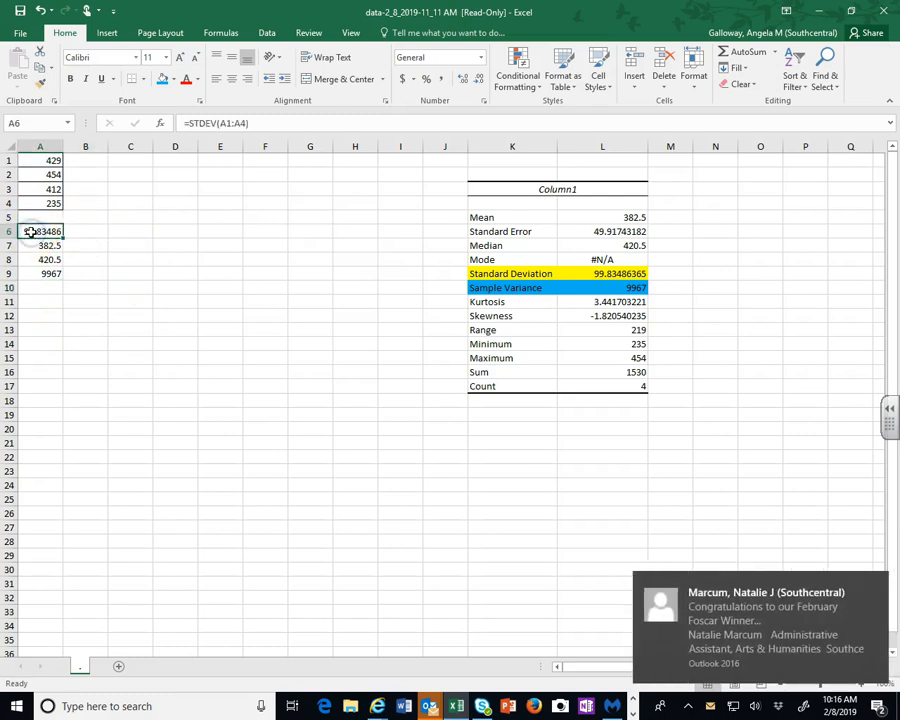
{"action": "left_click", "coordinate": [88, 232]}
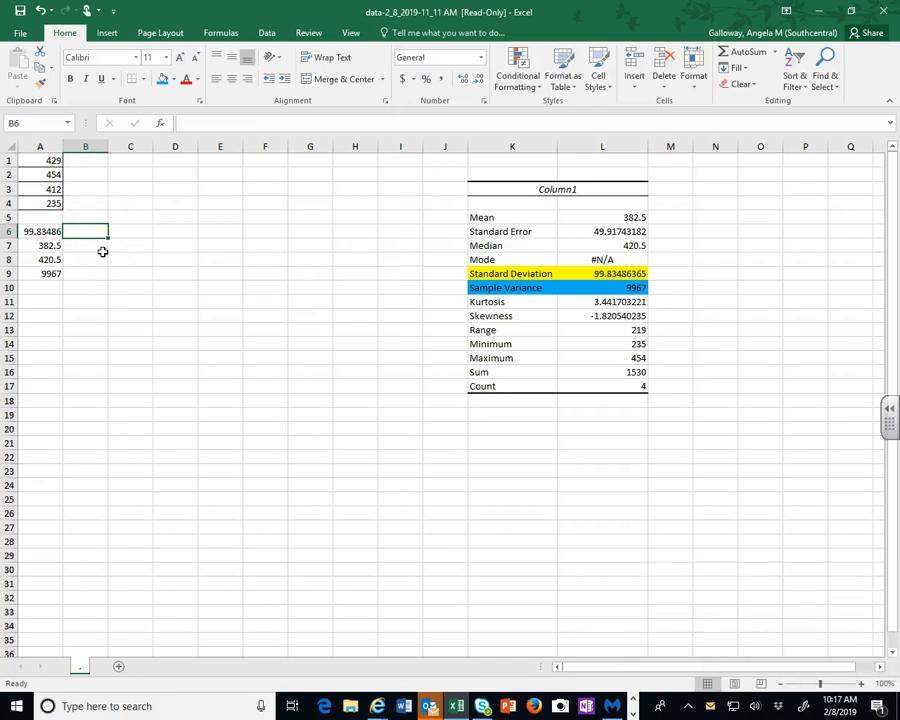
{"action": "type", "text": "="}
{"action": "left_click", "coordinate": [42, 230]}
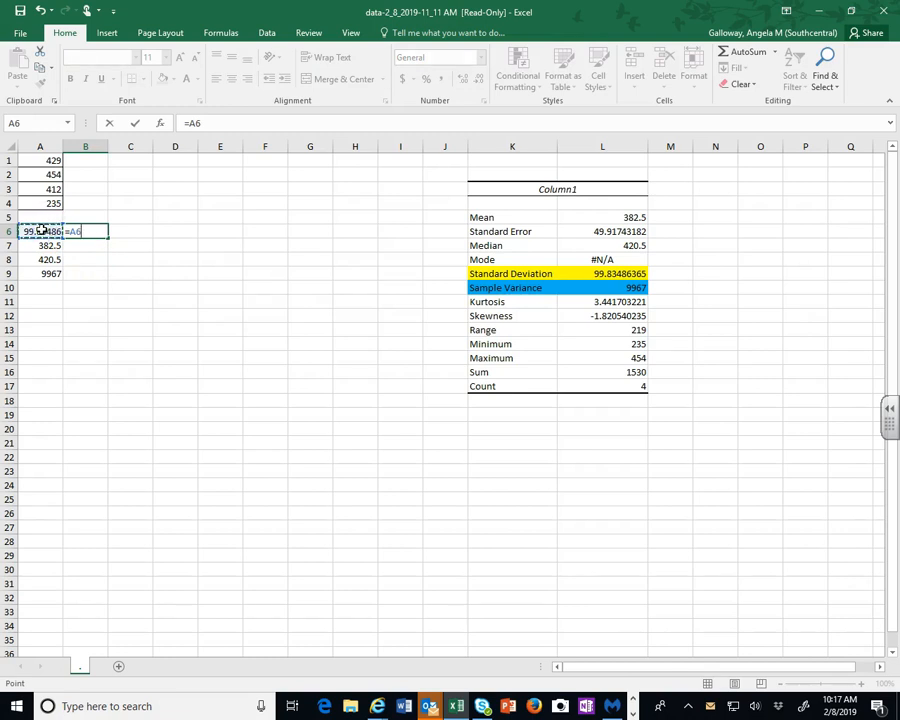
{"action": "type", "text": "^2"}
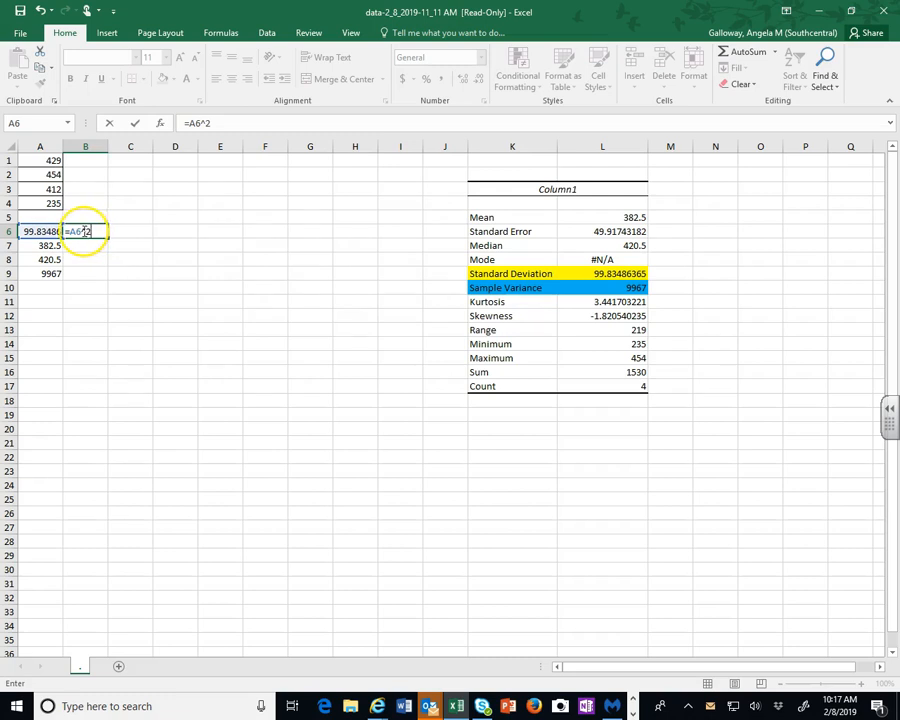
{"action": "key", "text": "Return"}
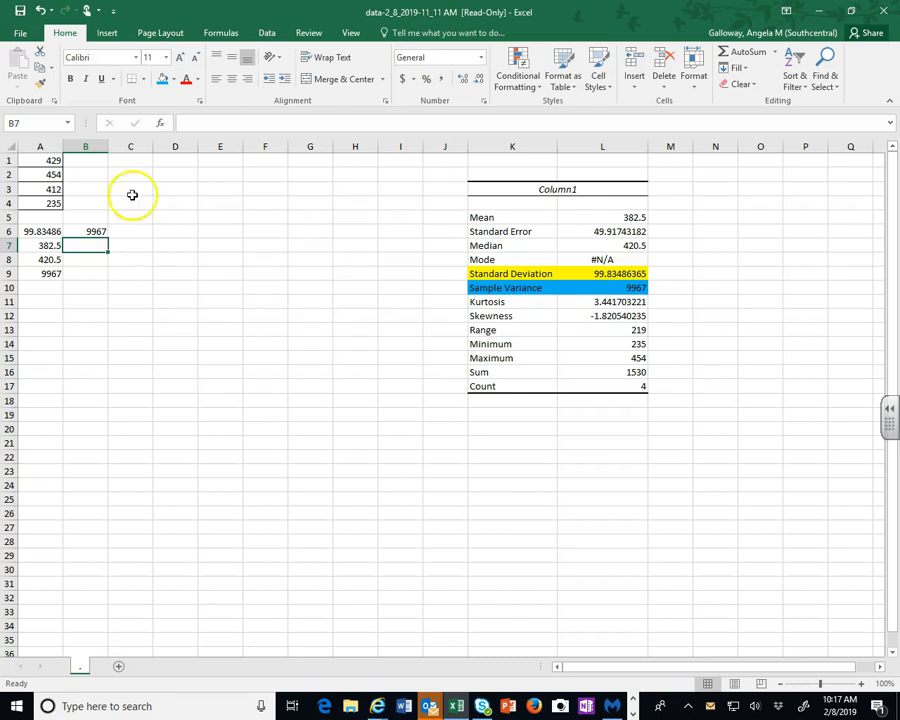
Review the formulas in cells A6 through A9, then switch to the MyMathLab exercise in the browser
{"action": "left_click", "coordinate": [267, 33]}
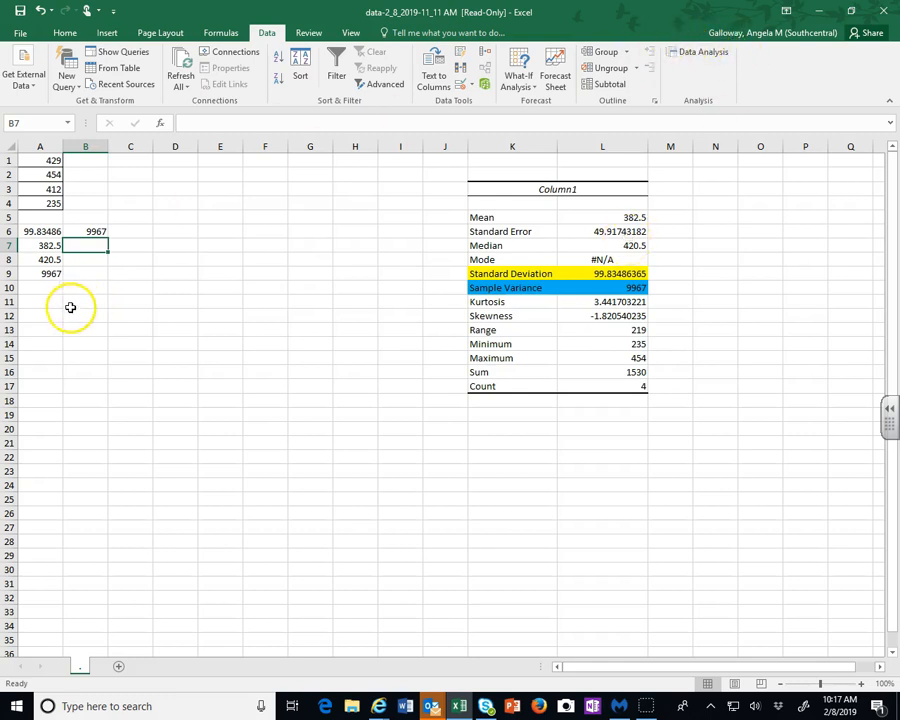
{"action": "left_click", "coordinate": [44, 231]}
{"action": "left_click", "coordinate": [49, 245]}
{"action": "left_click", "coordinate": [48, 259]}
{"action": "left_click", "coordinate": [52, 273]}
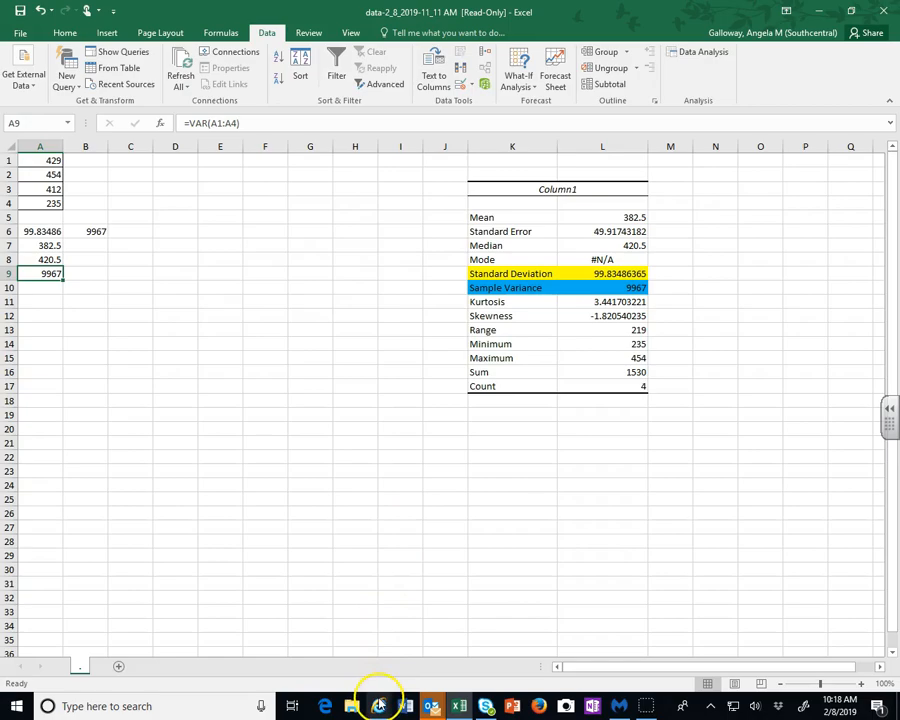
{"action": "mouse_move", "coordinate": [378, 706]}
{"action": "left_click", "coordinate": [330, 617]}
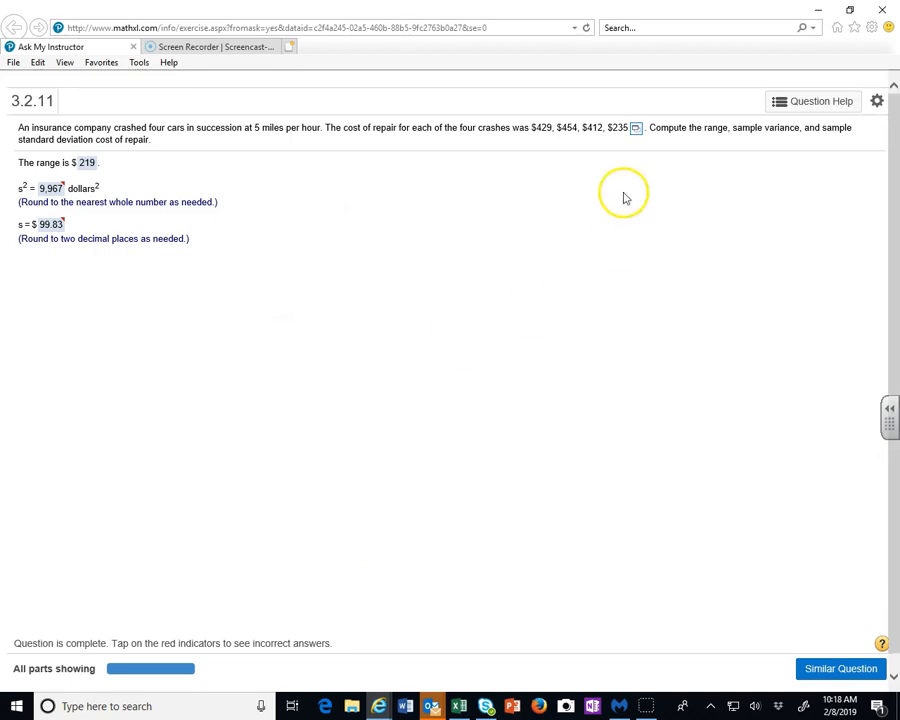
Try to open the repair-cost data set in StatCrunch from the exercise, then close the StatCrunch window
{"action": "left_click", "coordinate": [638, 131]}
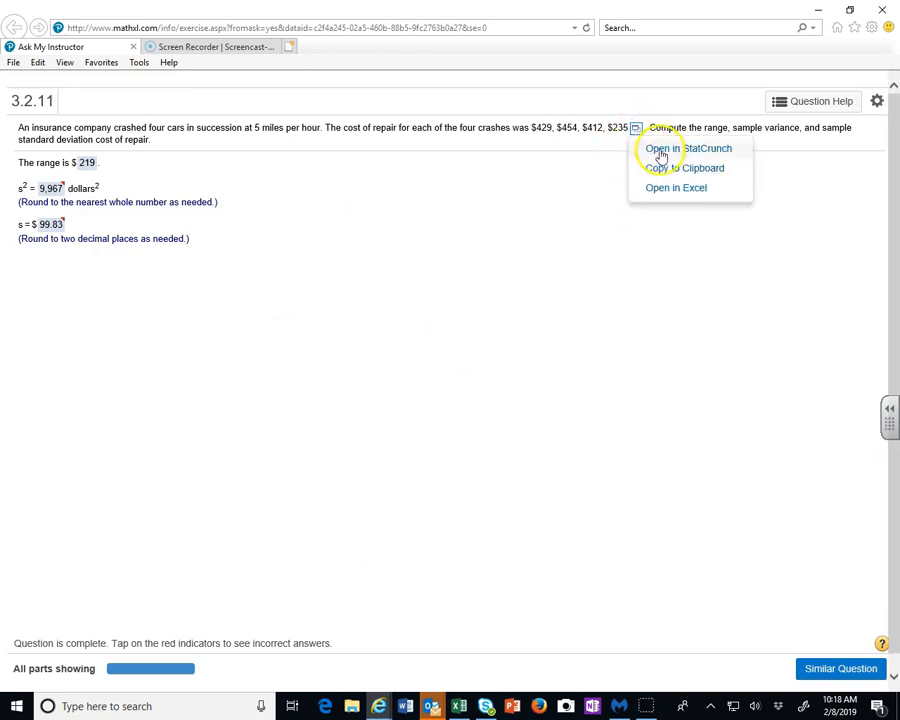
{"action": "left_click", "coordinate": [657, 151]}
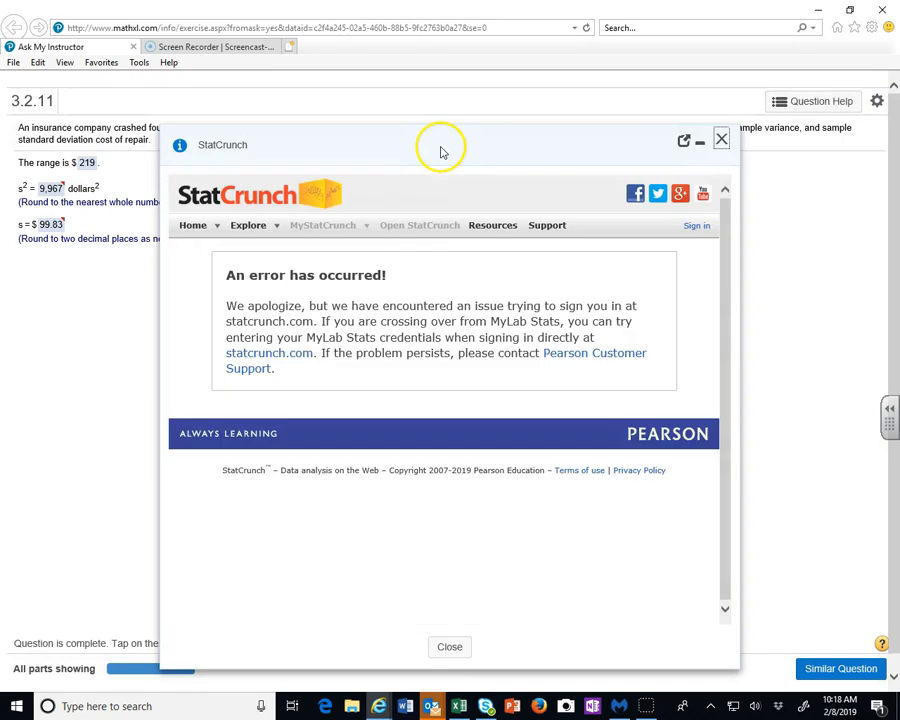
{"action": "left_click_drag", "start_coordinate": [443, 152], "coordinate": [540, 116]}
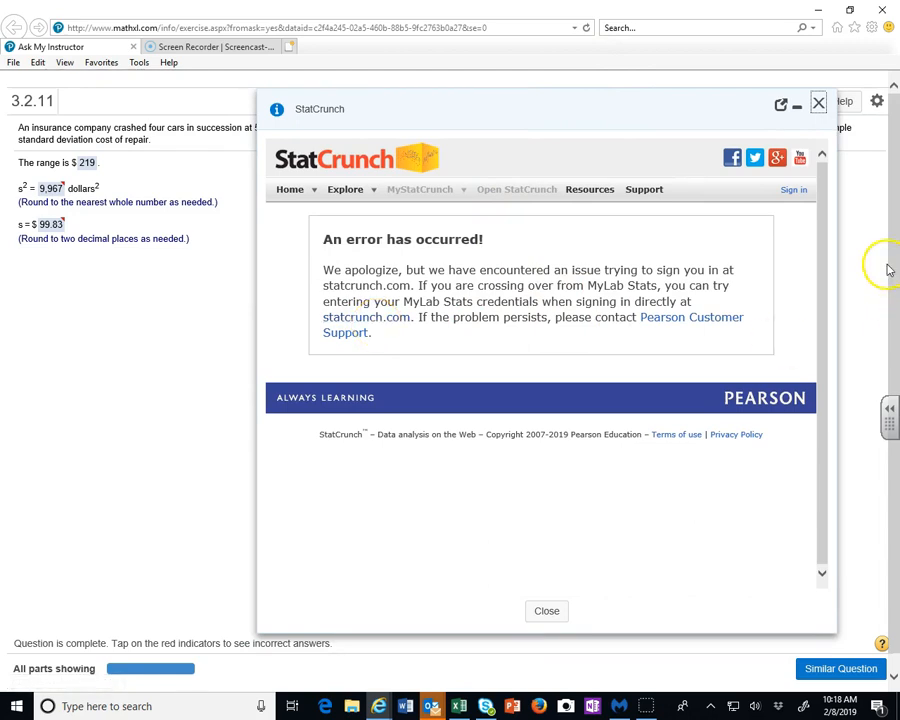
{"action": "left_click", "coordinate": [300, 193]}
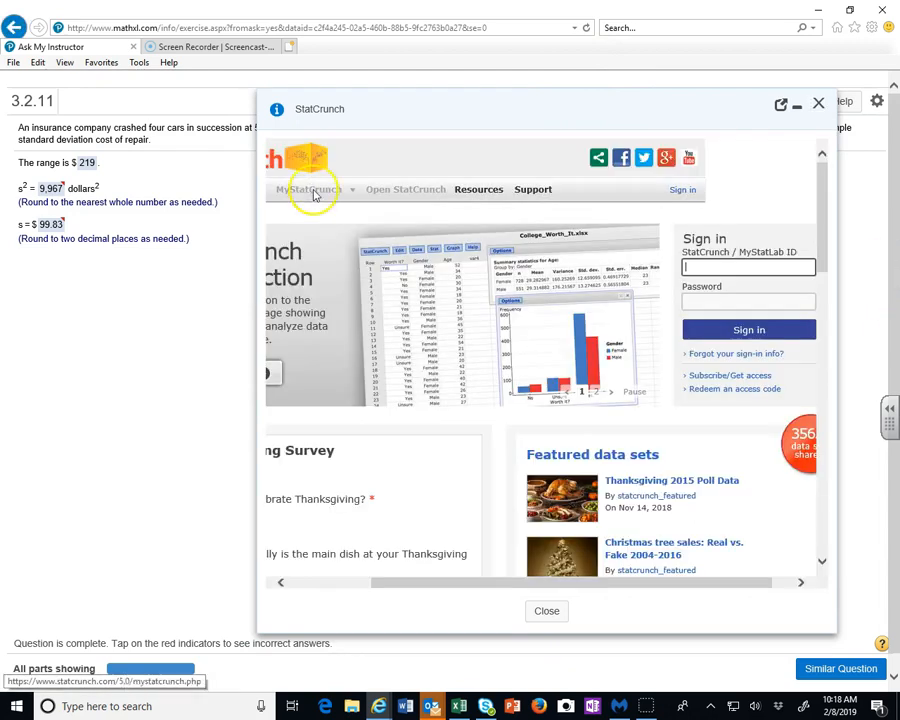
{"action": "left_click", "coordinate": [820, 105]}
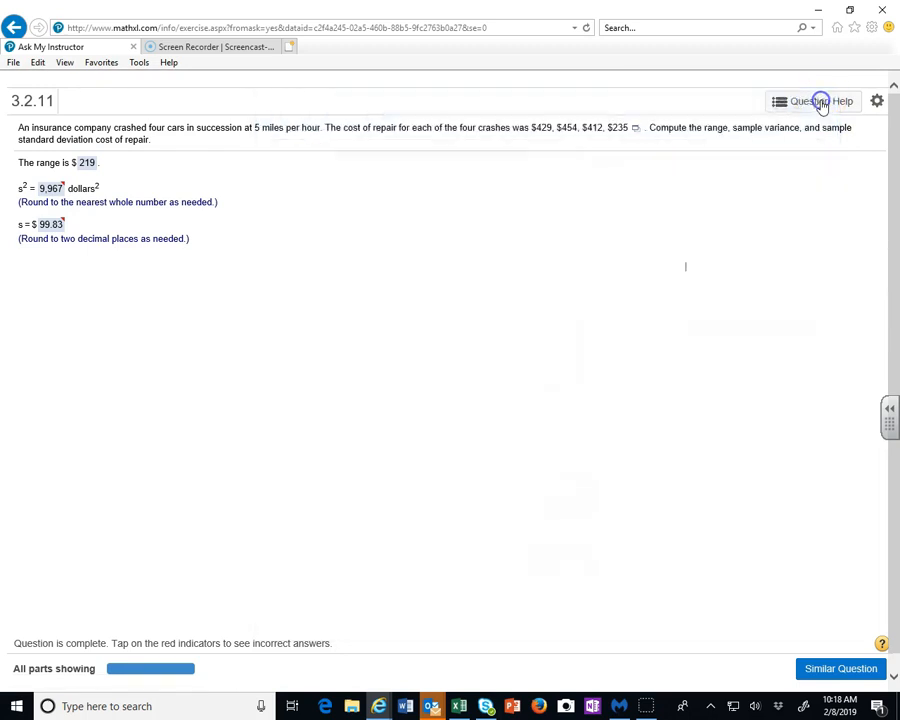
Try once more to open the repair-cost data in StatCrunch and close the window again
{"action": "left_click", "coordinate": [634, 133]}
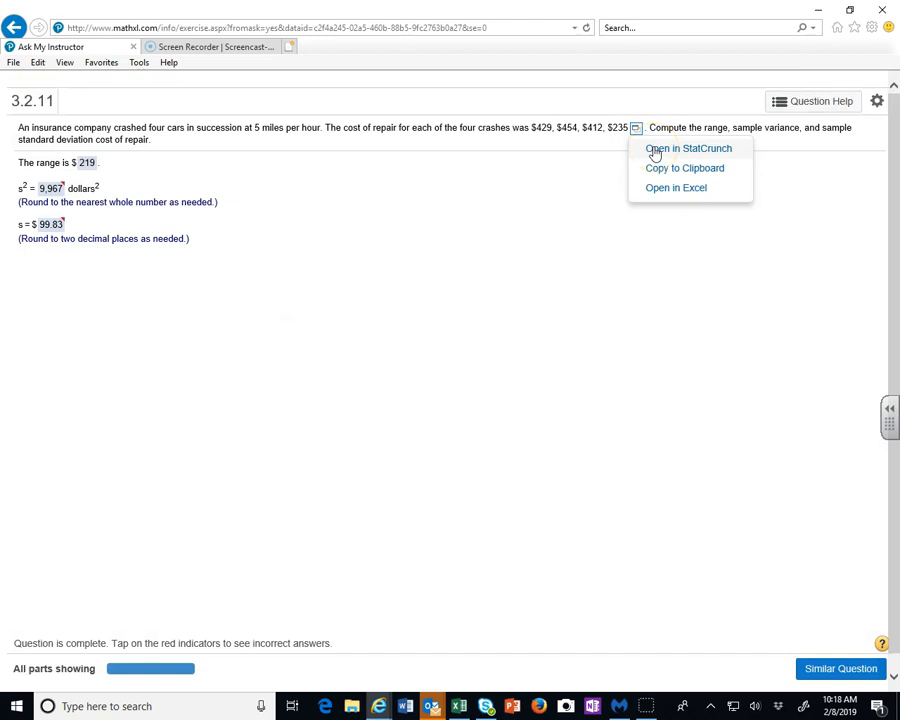
{"action": "left_click", "coordinate": [688, 148]}
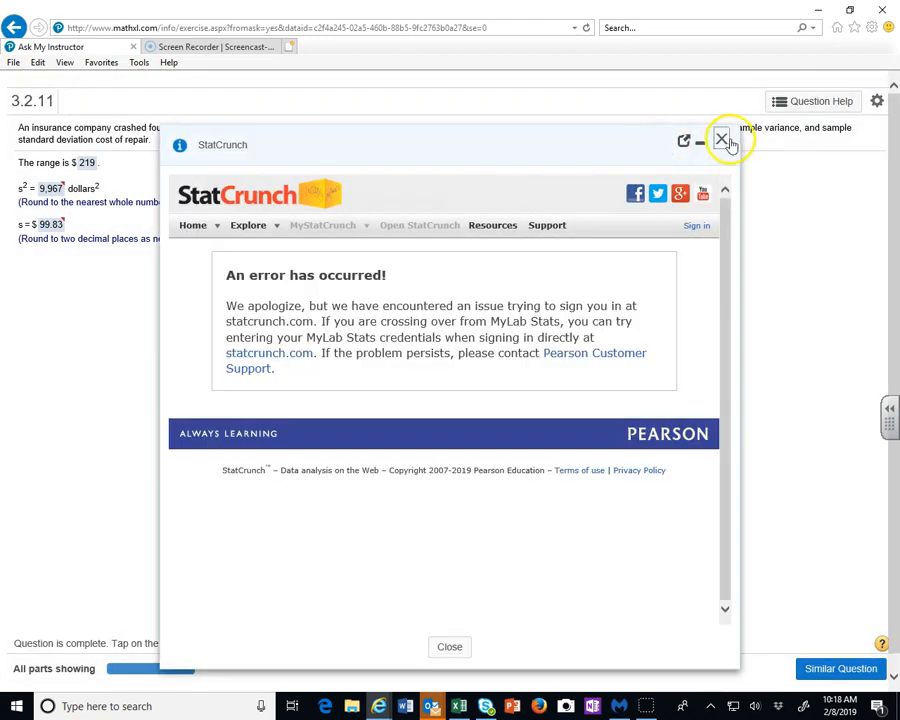
{"action": "left_click", "coordinate": [722, 140]}
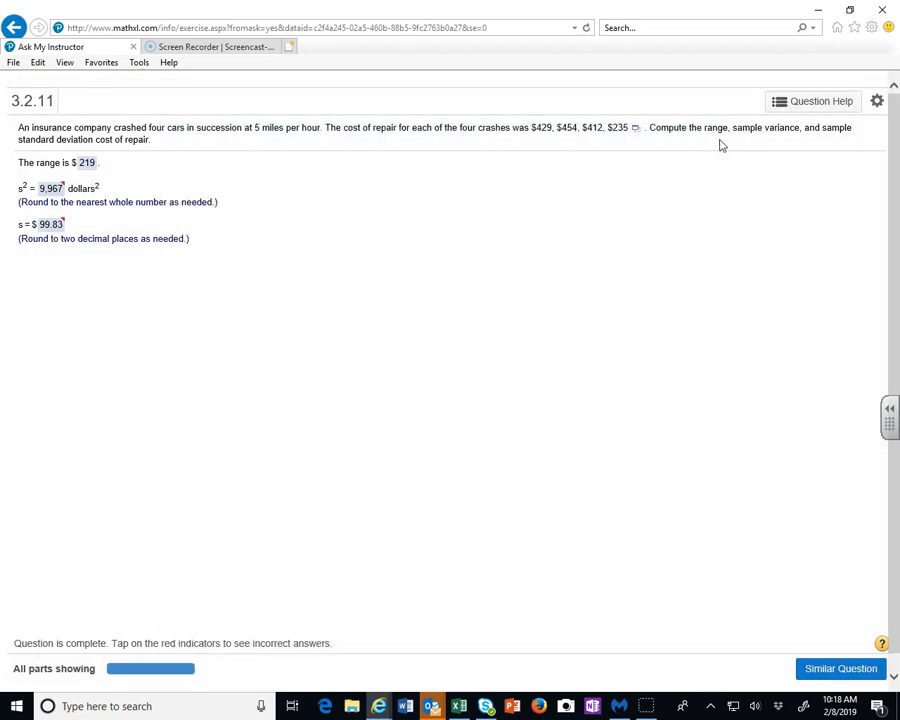
{"action": "left_click", "coordinate": [623, 209]}
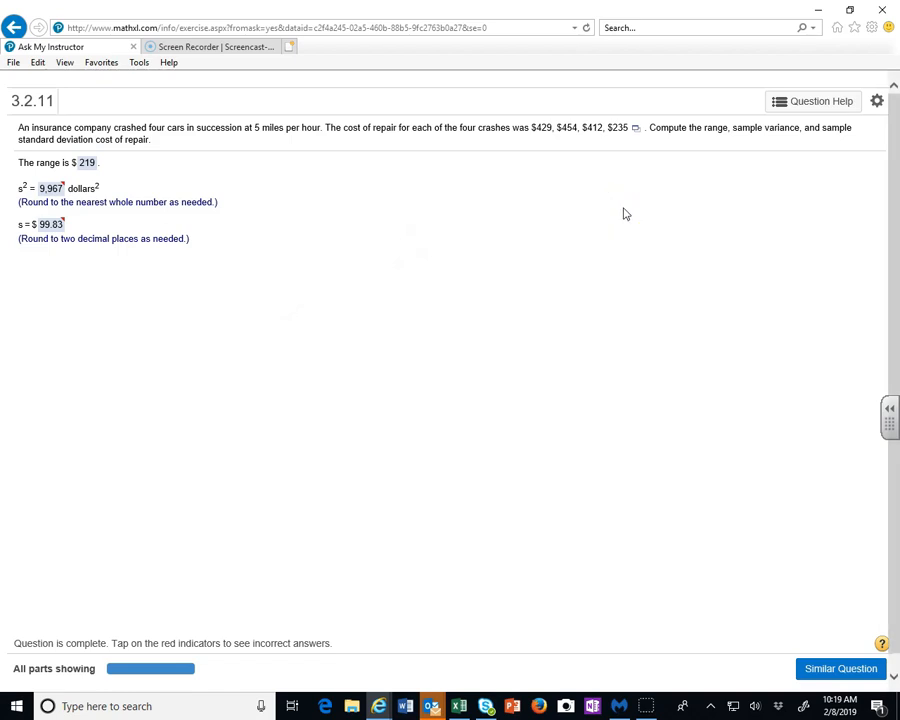